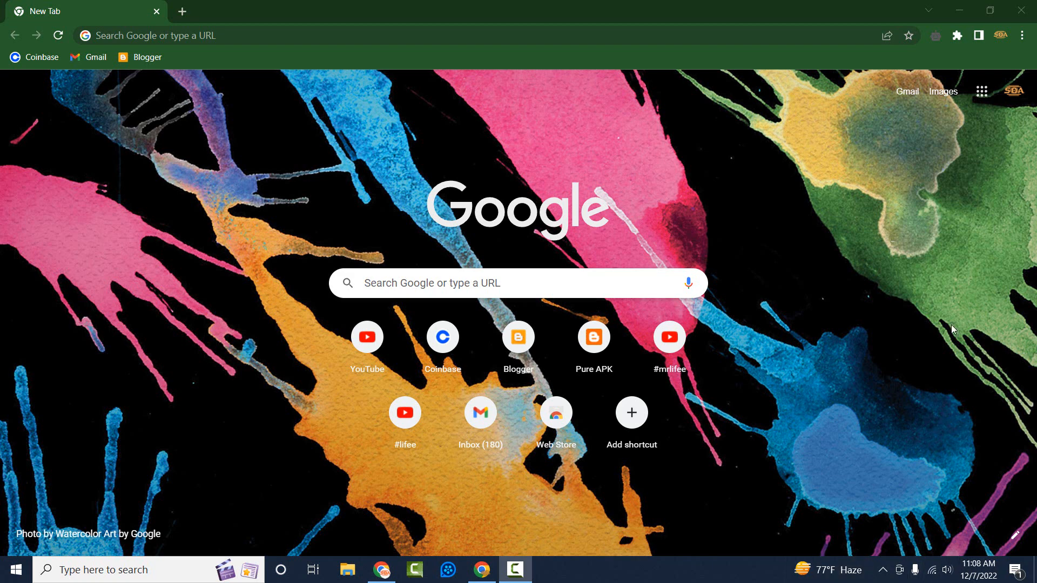
Search the web for xampp and open the Apache Friends site from the results.
left_click(929, 308)
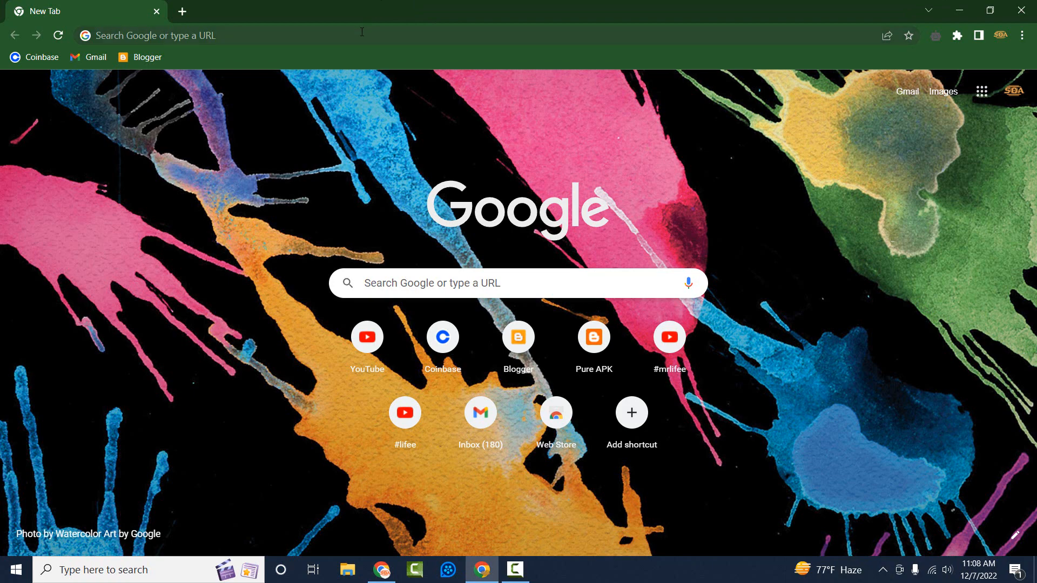
left_click(362, 32)
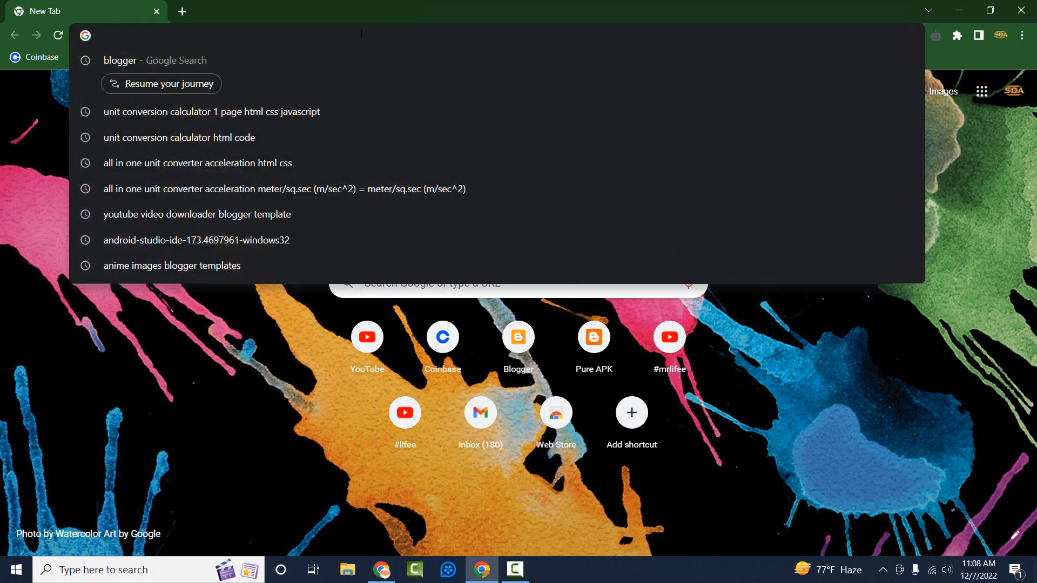
type("x")
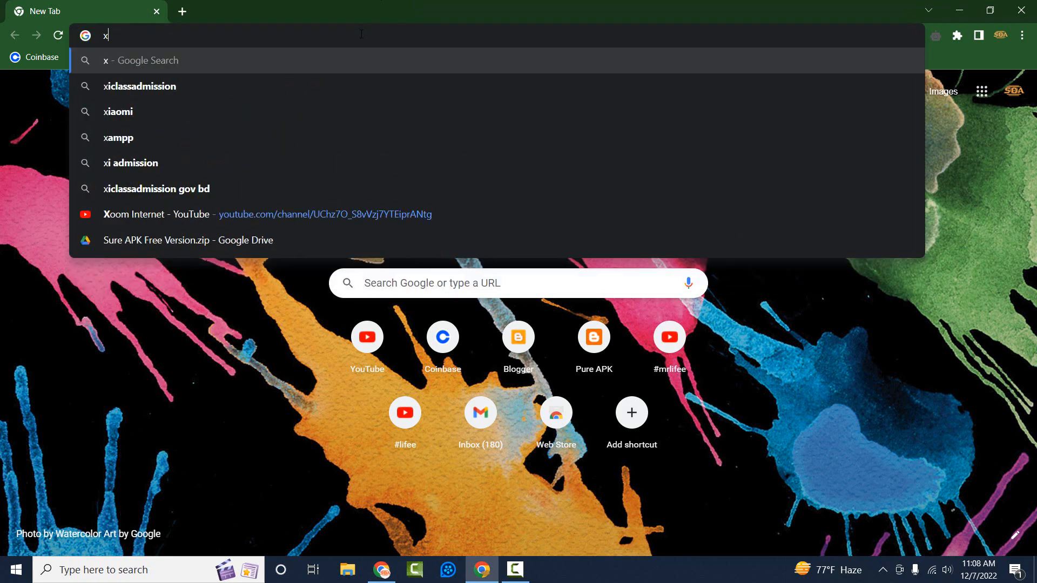
left_click(276, 135)
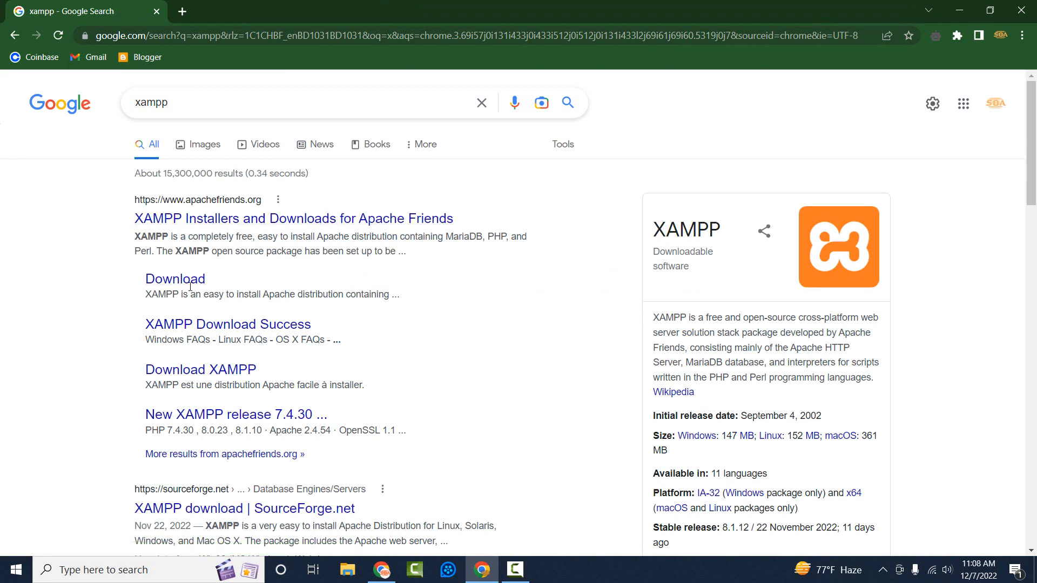
left_click(227, 218)
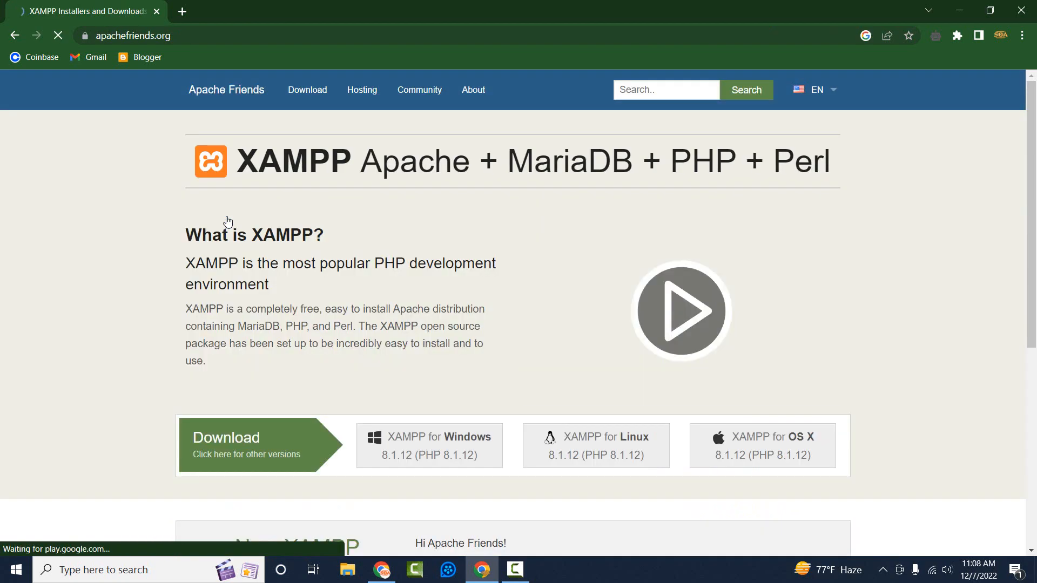
Start downloading the XAMPP for Windows 8.1.12 installer, close the download success page, and cancel the download.
scroll(382, 322, "down", 1)
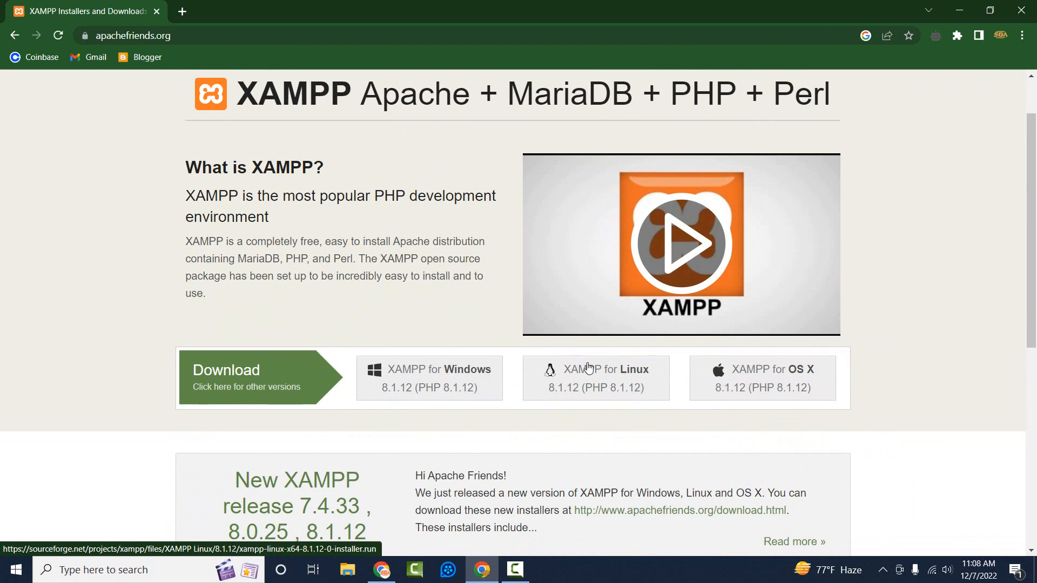
scroll(583, 388, "down", 1)
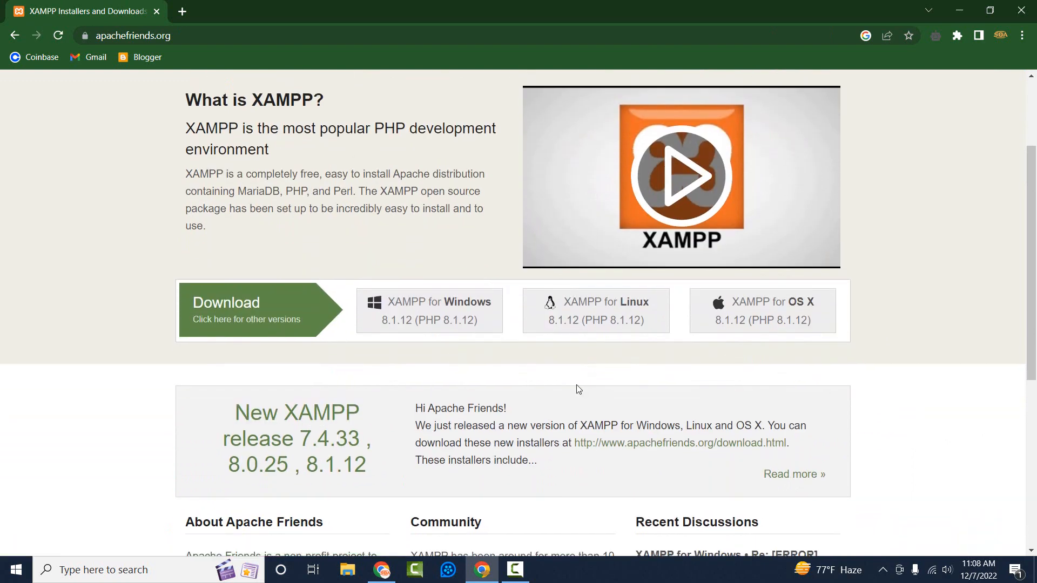
left_click(402, 316)
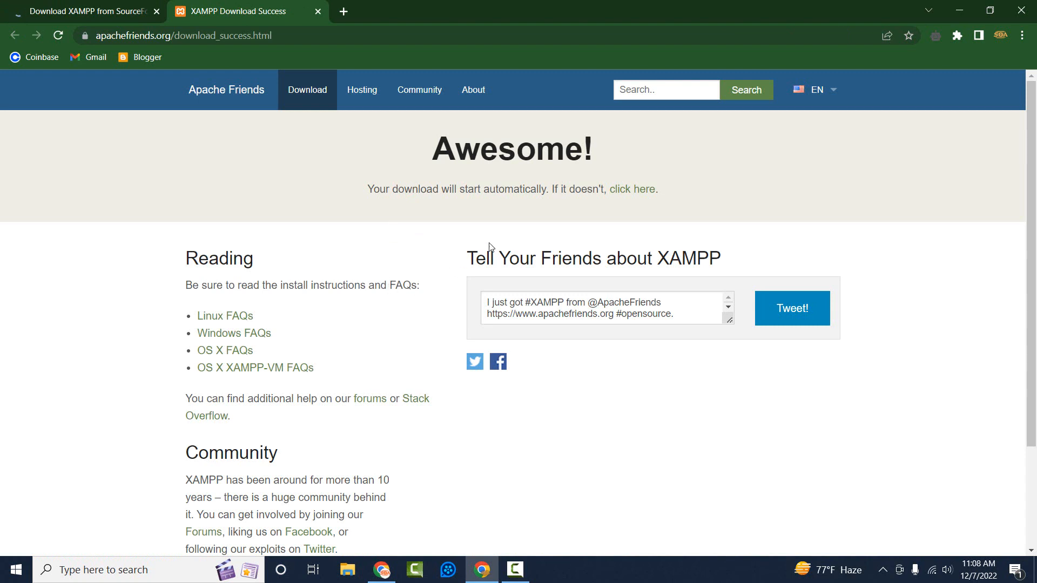
scroll(492, 243, "down", 2)
scroll(504, 292, "up", 2)
left_click(318, 11)
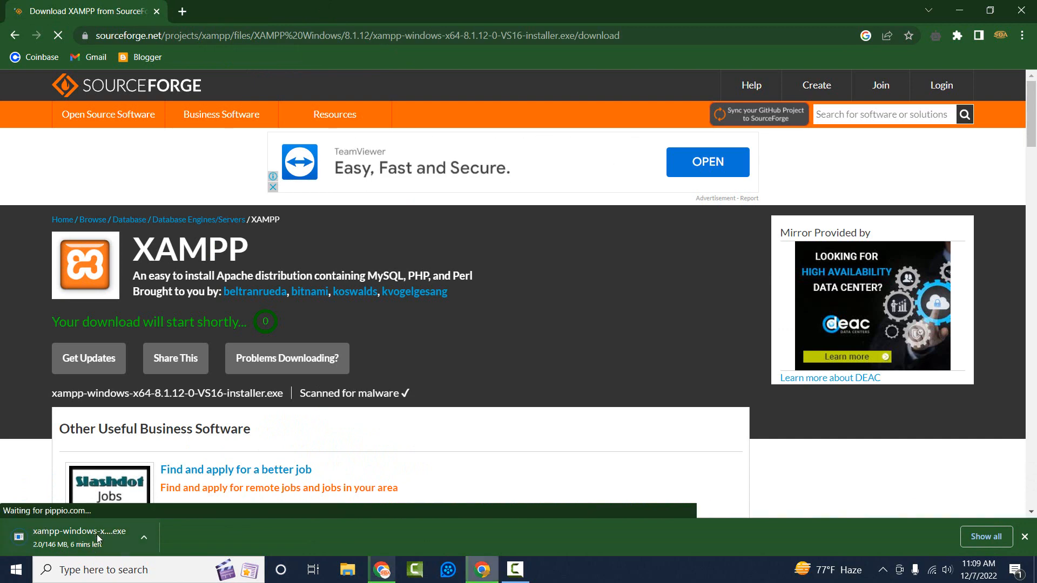
left_click(143, 537)
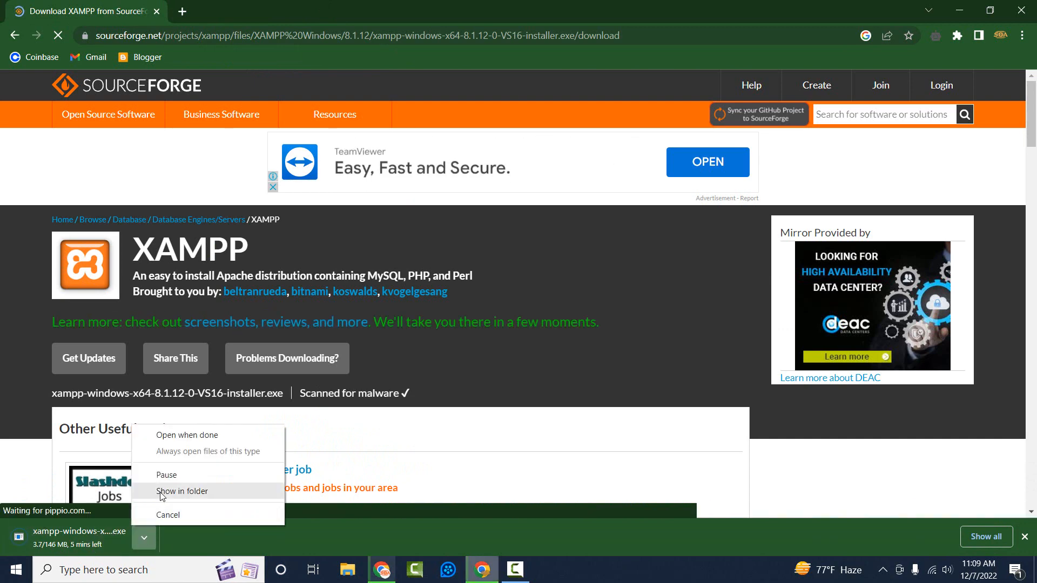
left_click(168, 514)
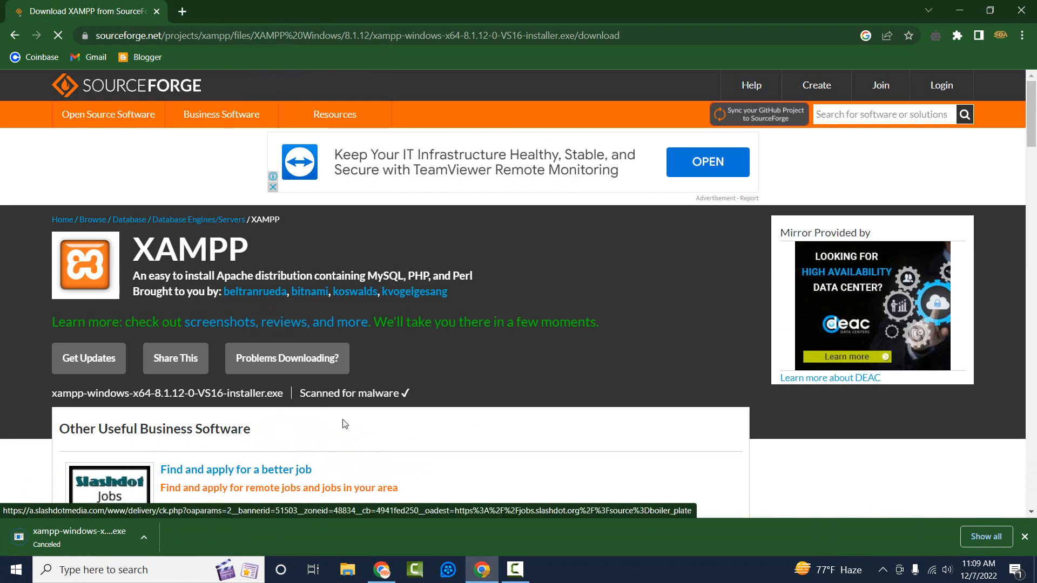
Launch the XAMPP Control Panel, start the Apache and MySQL modules, and minimize its window.
left_click(147, 571)
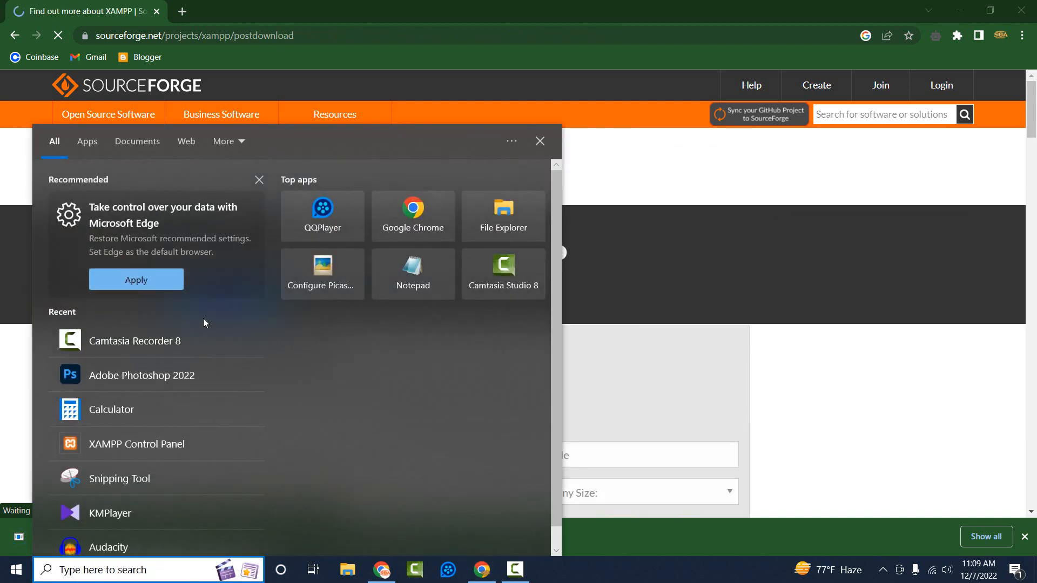
left_click(162, 452)
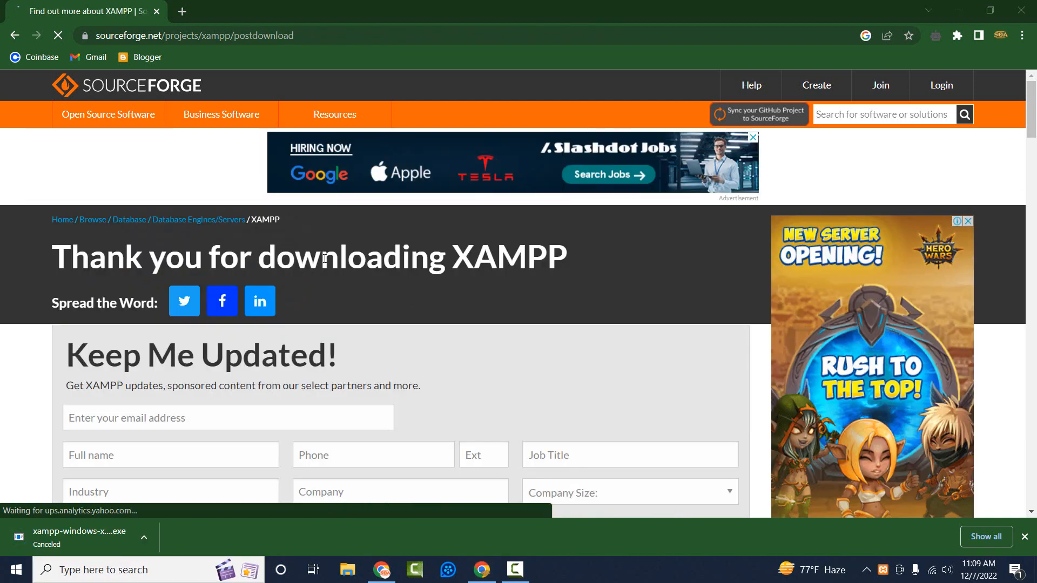
left_click(232, 76)
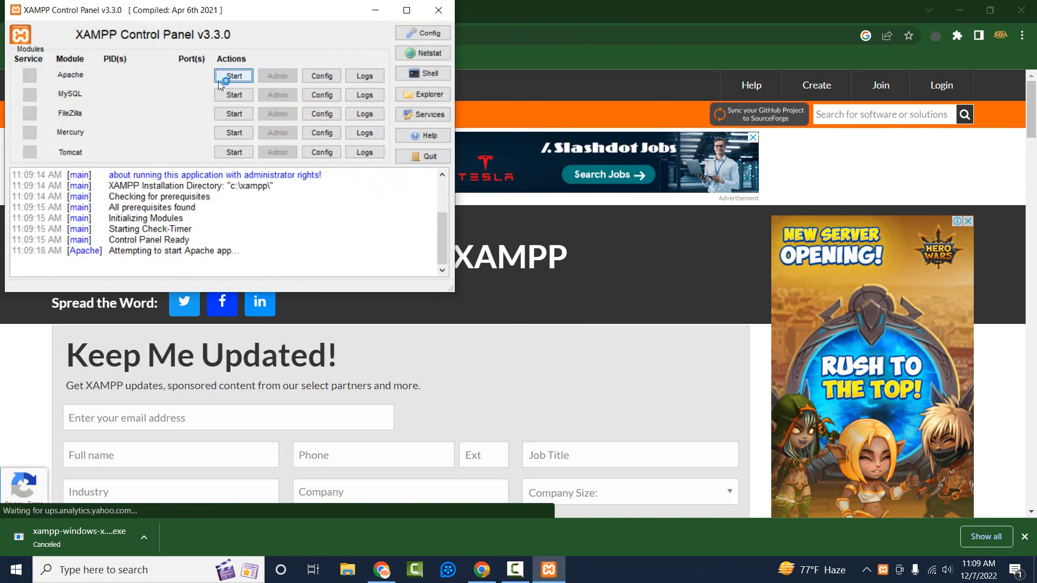
left_click(227, 96)
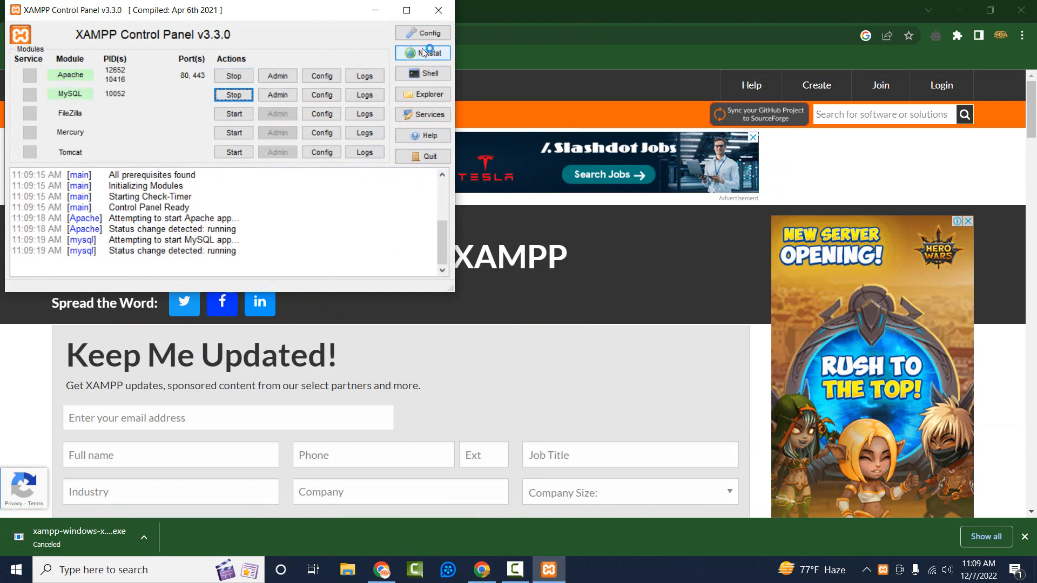
left_click(373, 9)
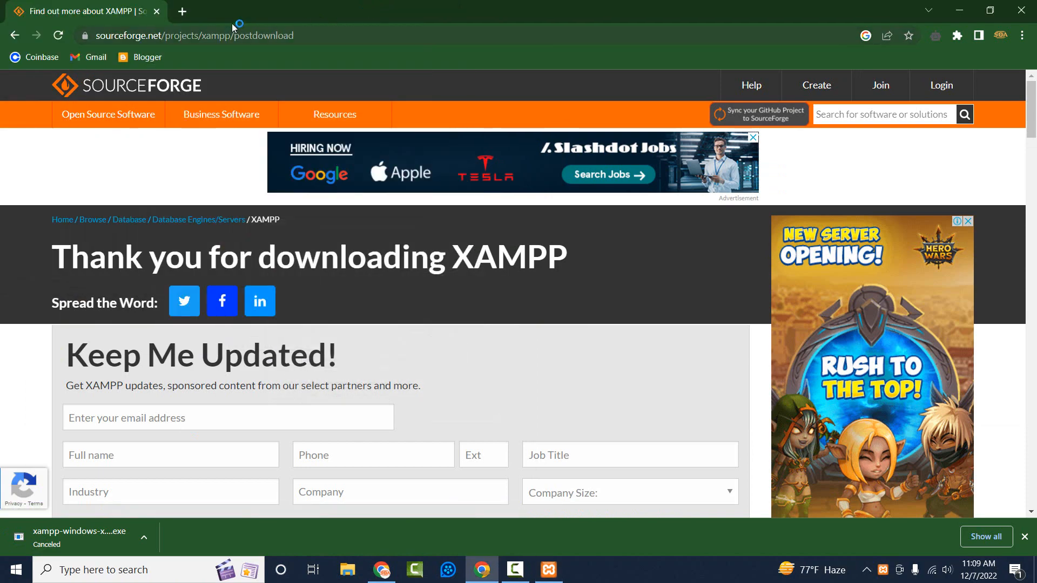
Load localhost in a new browser tab to check the local web server.
left_click(182, 11)
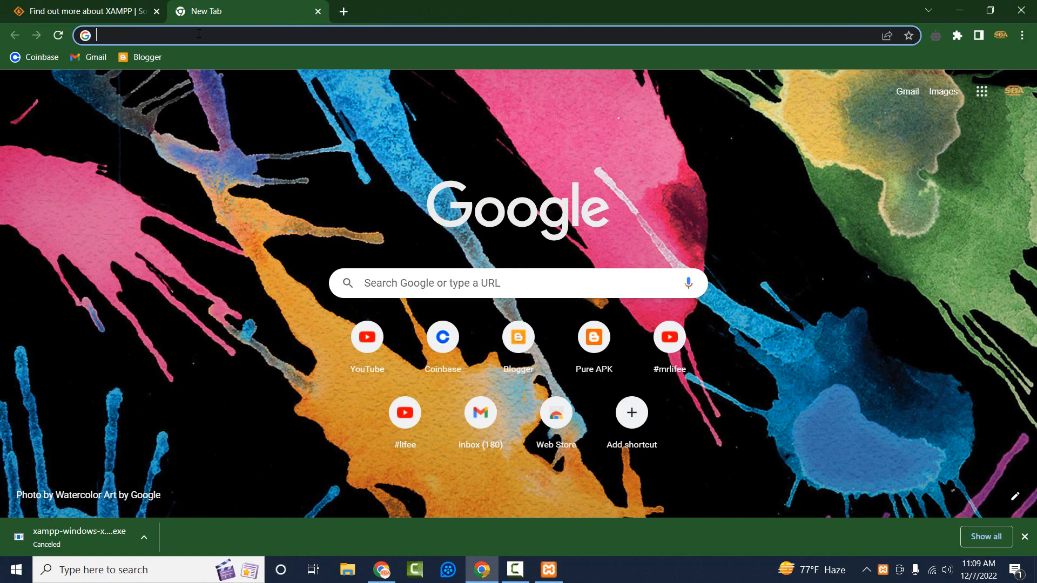
type("localhost")
key("Return")
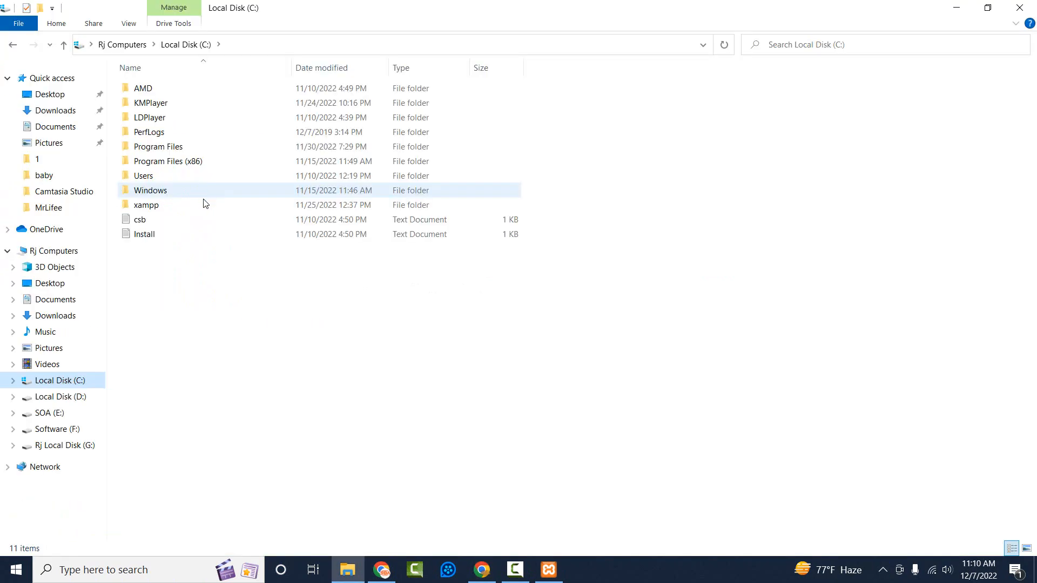
Open the htdocs folder inside the xampp folder on Local Disk (C:) in File Explorer.
double_click(185, 211)
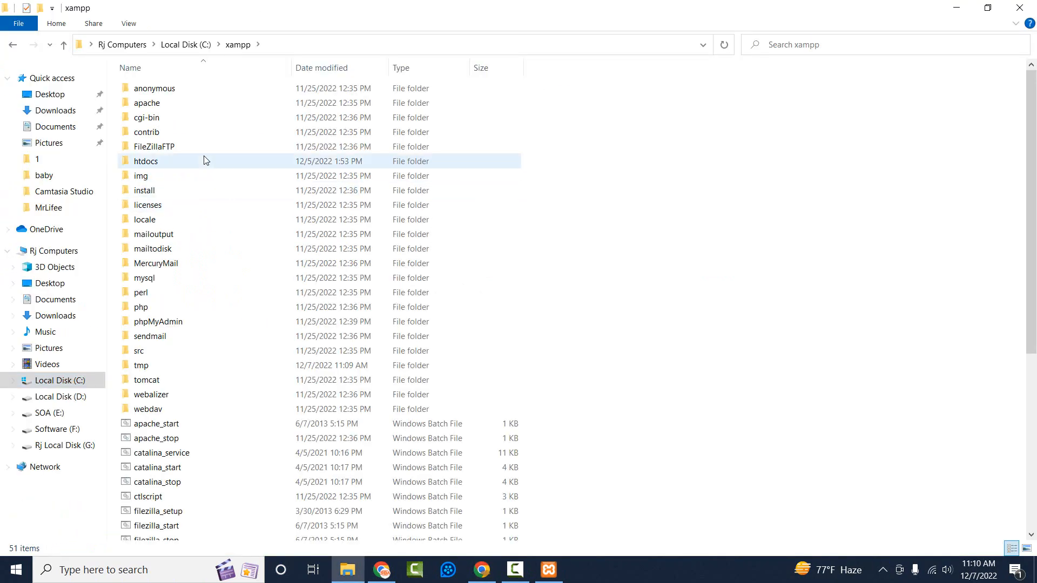
double_click(206, 161)
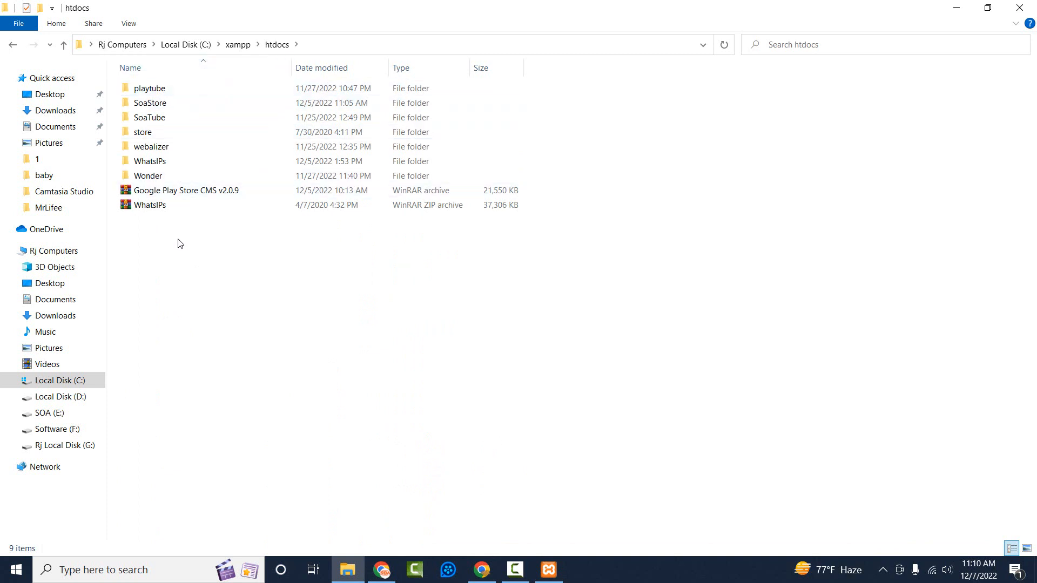
Switch back to Chrome and close the tab showing the localhost index.
mouse_move(547, 576)
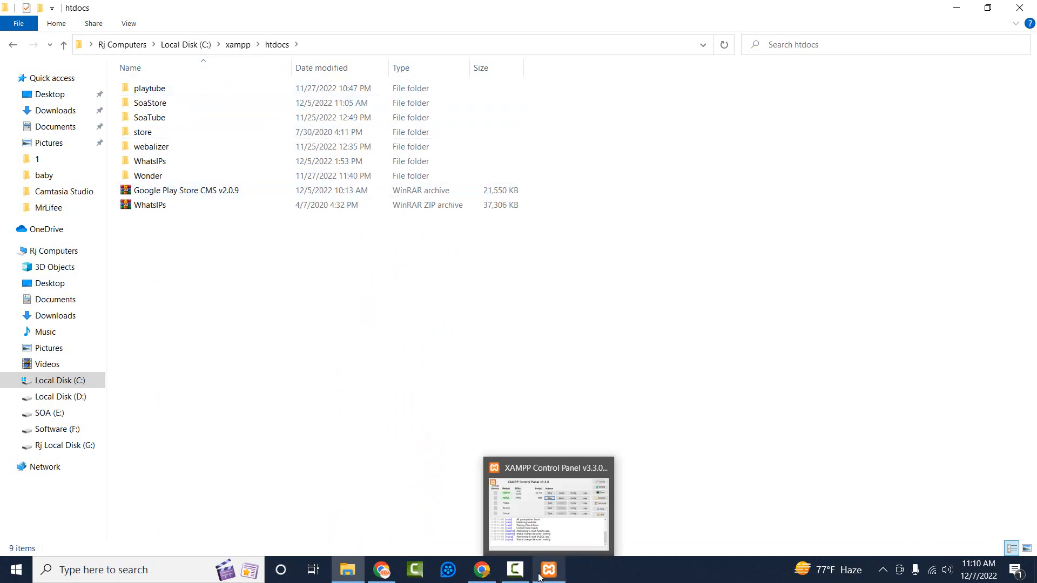
left_click(481, 570)
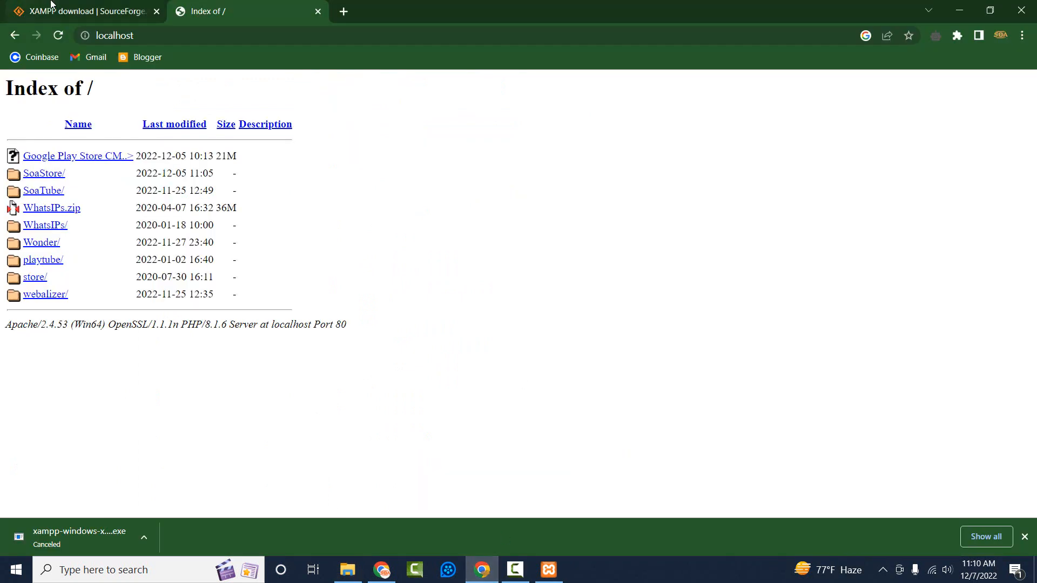
left_click(318, 12)
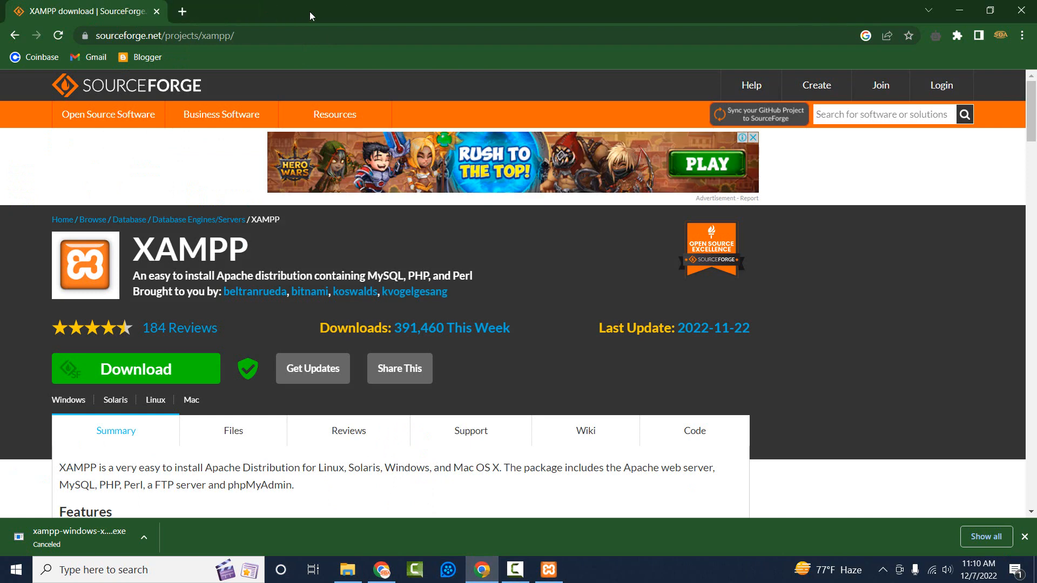
Search for wordpress in a new browser tab and open the WordPress.org download page from the results.
left_click(182, 11)
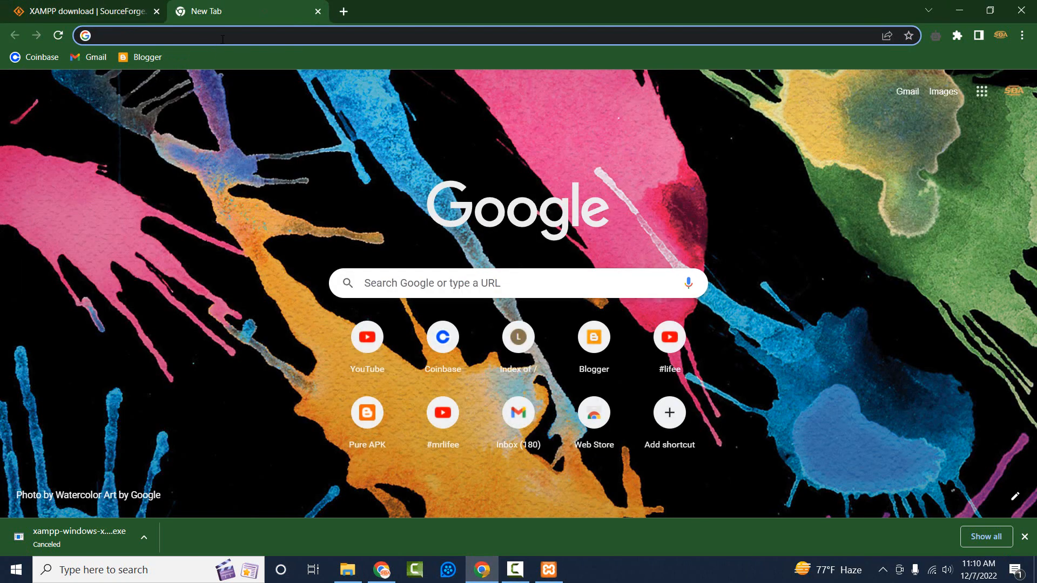
type("word")
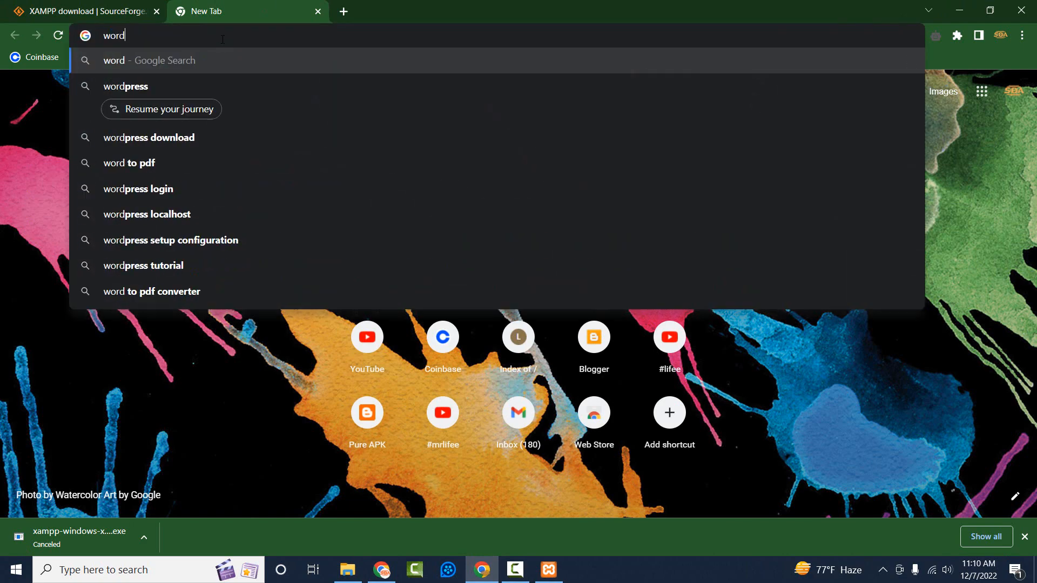
key("Down")
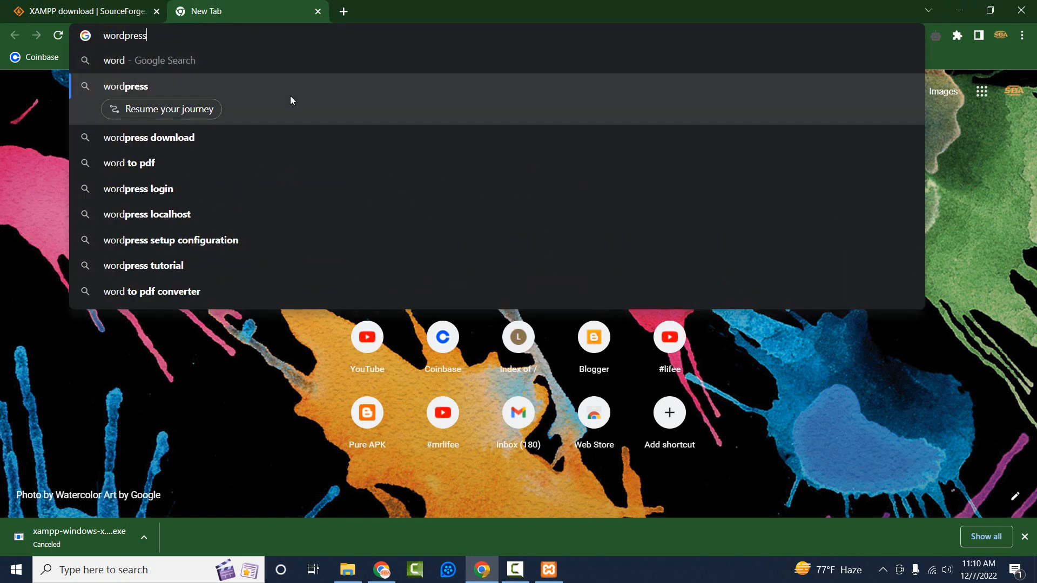
key("Return")
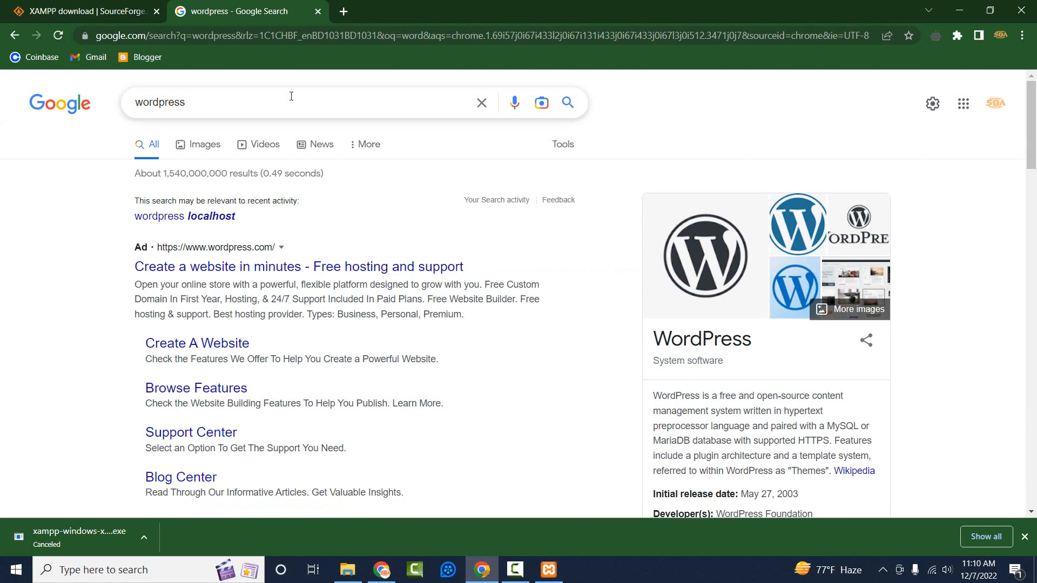
scroll(291, 97, "down", 5)
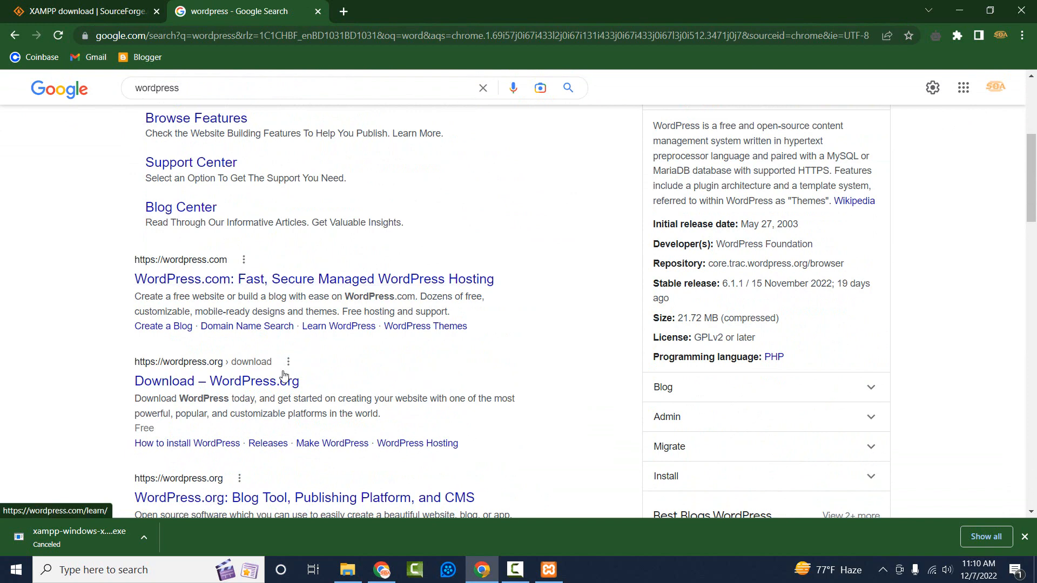
left_click(245, 385)
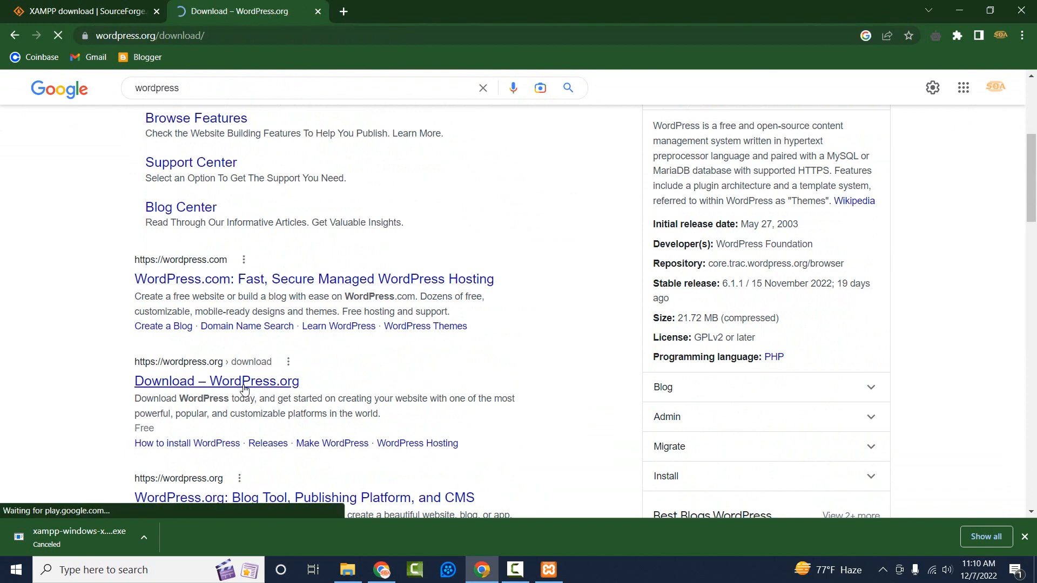
Download WordPress 6.1.1, dismiss the thank-you dialog, and show wordpress-6.1.1.zip in its folder.
scroll(332, 278, "down", 3)
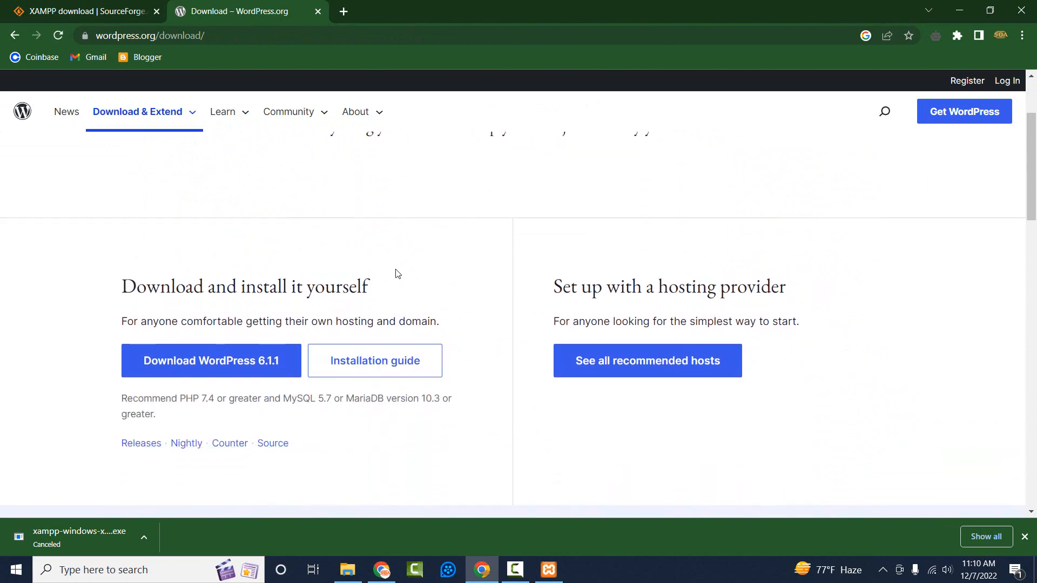
scroll(542, 287, "down", 2)
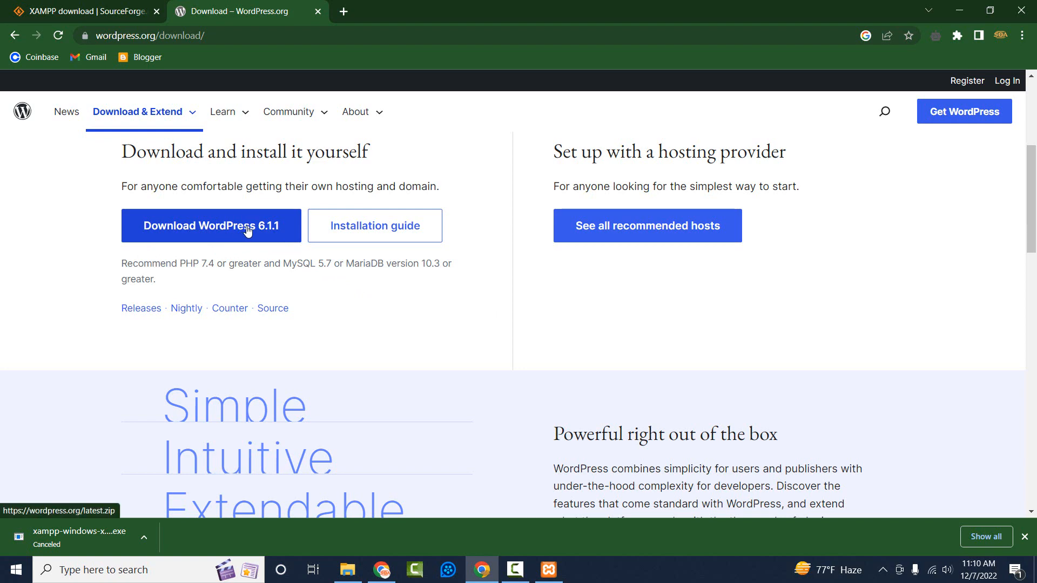
left_click(267, 227)
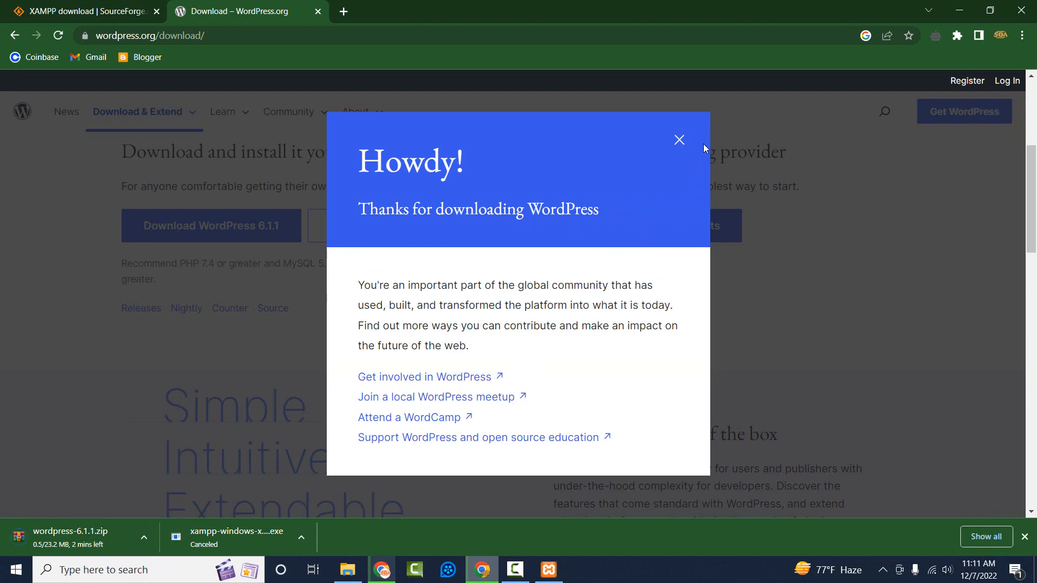
left_click(679, 140)
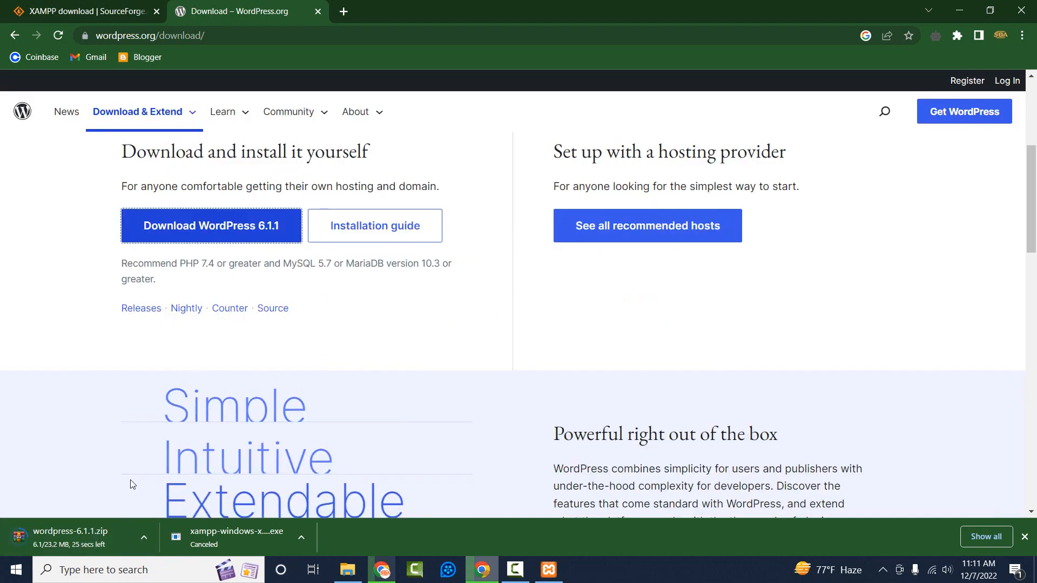
left_click(144, 538)
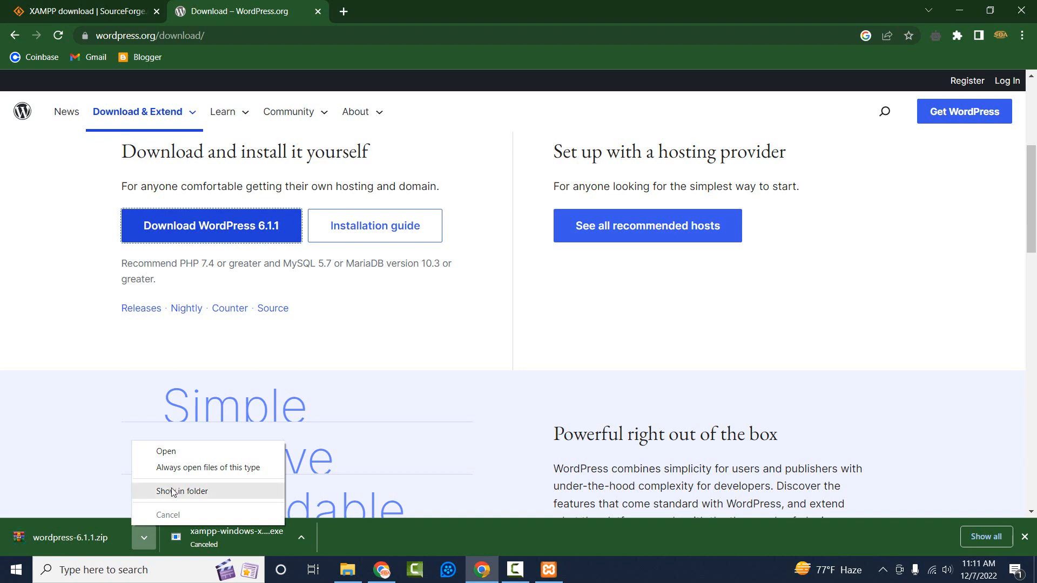
left_click(173, 492)
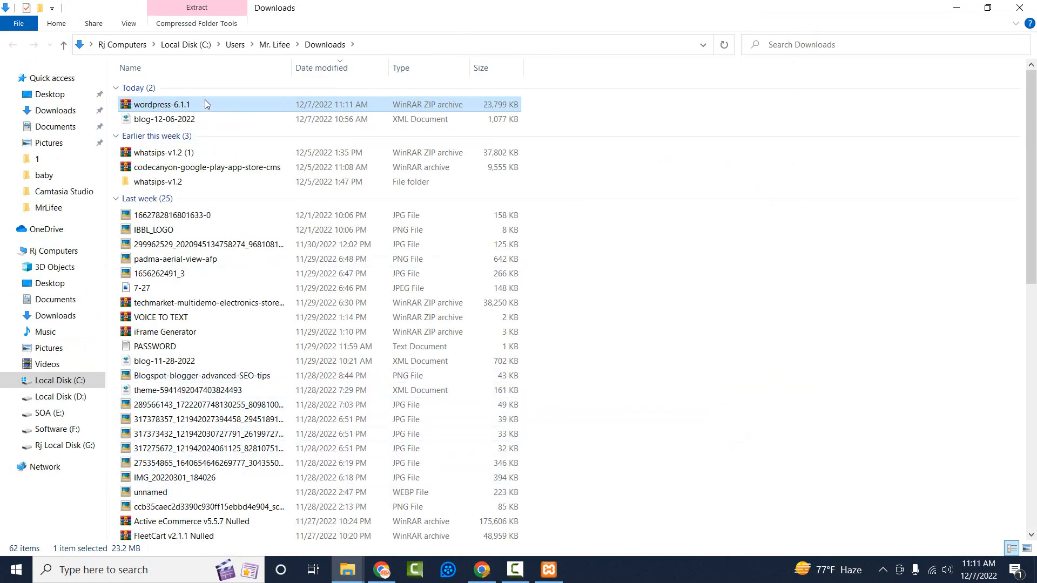
Move the wordpress-6.1.1 archive from Downloads into the htdocs folder inside xampp on Local Disk (C:).
right_click(203, 103)
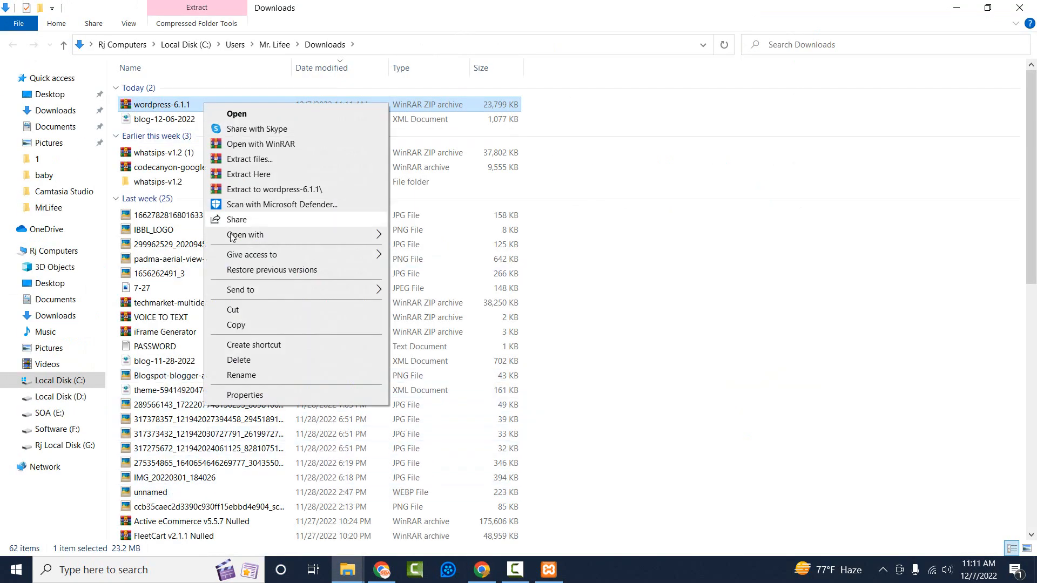
left_click(233, 309)
left_click(59, 380)
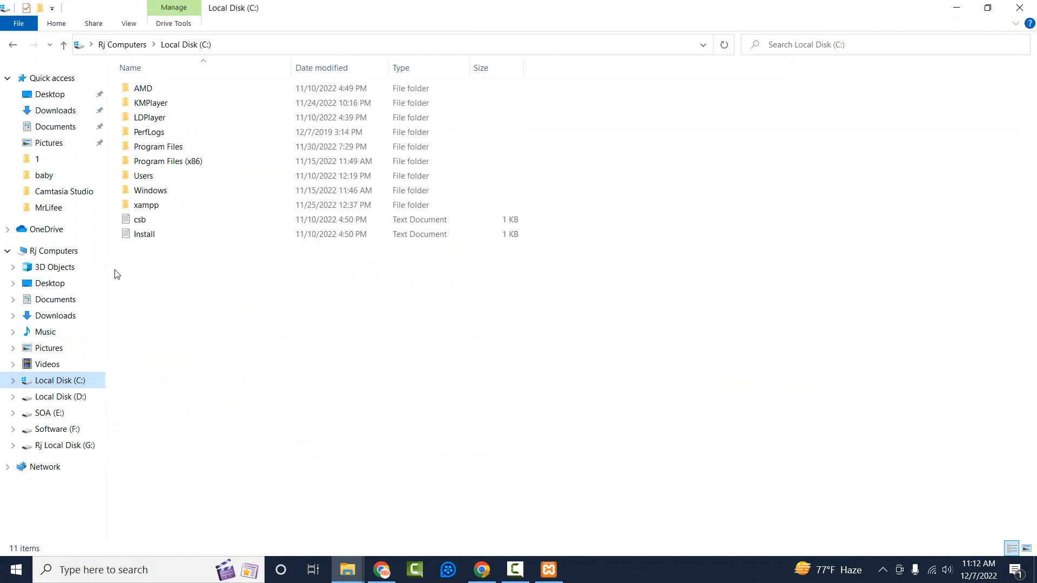
double_click(154, 205)
left_click(155, 210)
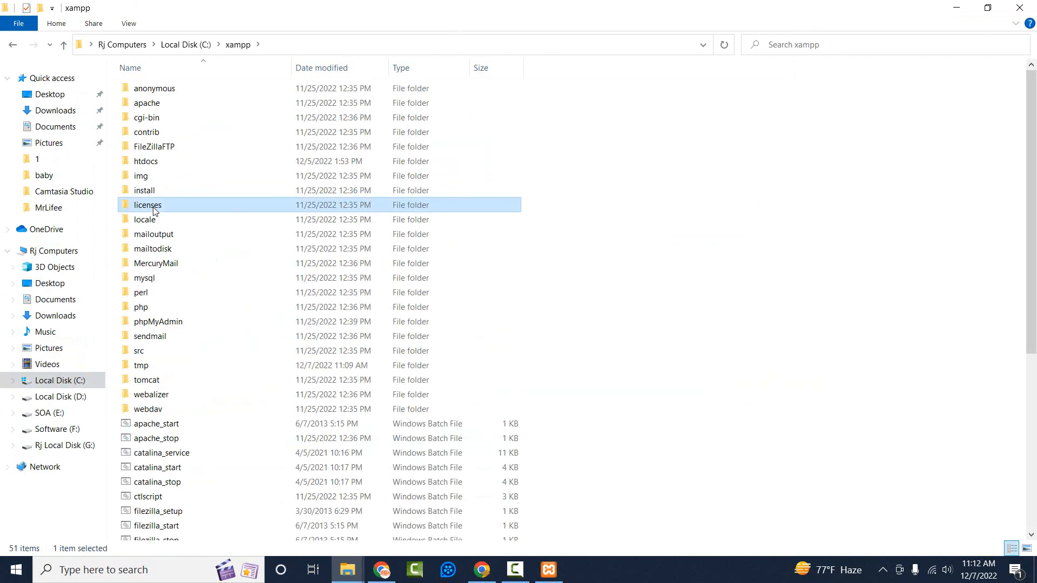
double_click(163, 162)
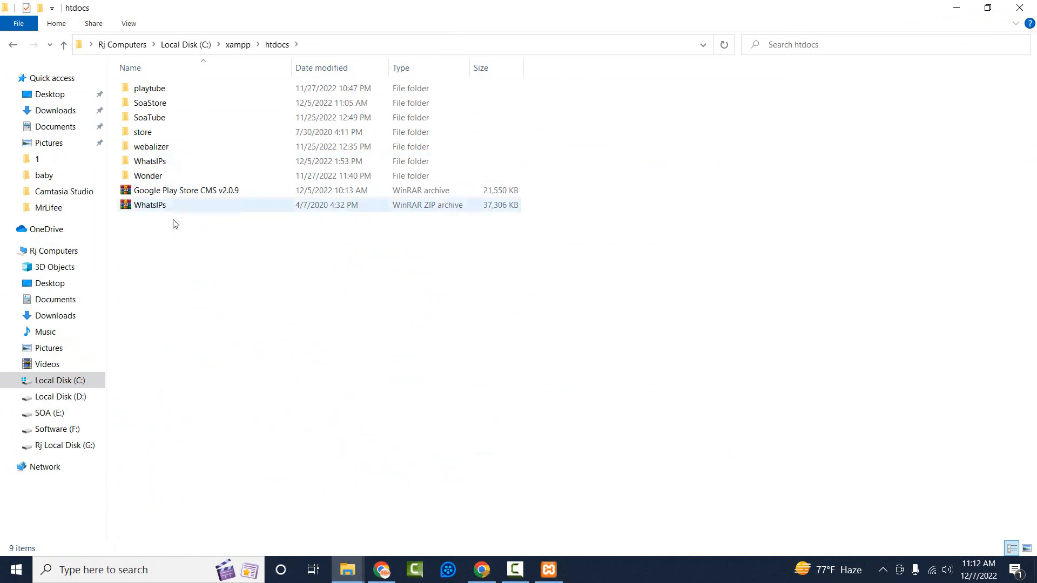
right_click(175, 223)
left_click(211, 322)
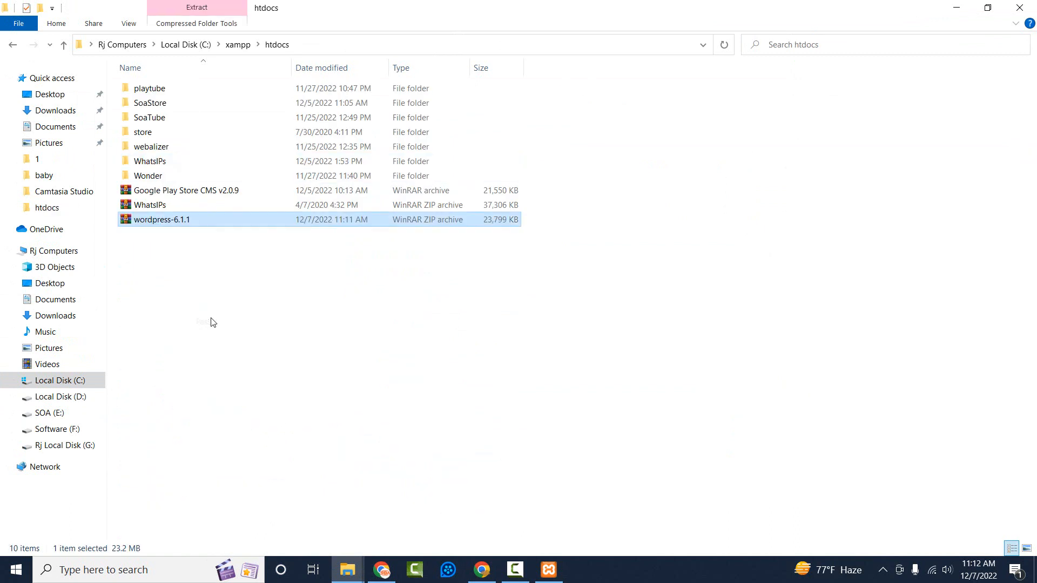
Extract the wordpress-6.1.1 archive to C:\xampp\htdocs\wordpress-6.1.1 and delete the archive from htdocs.
right_click(190, 223)
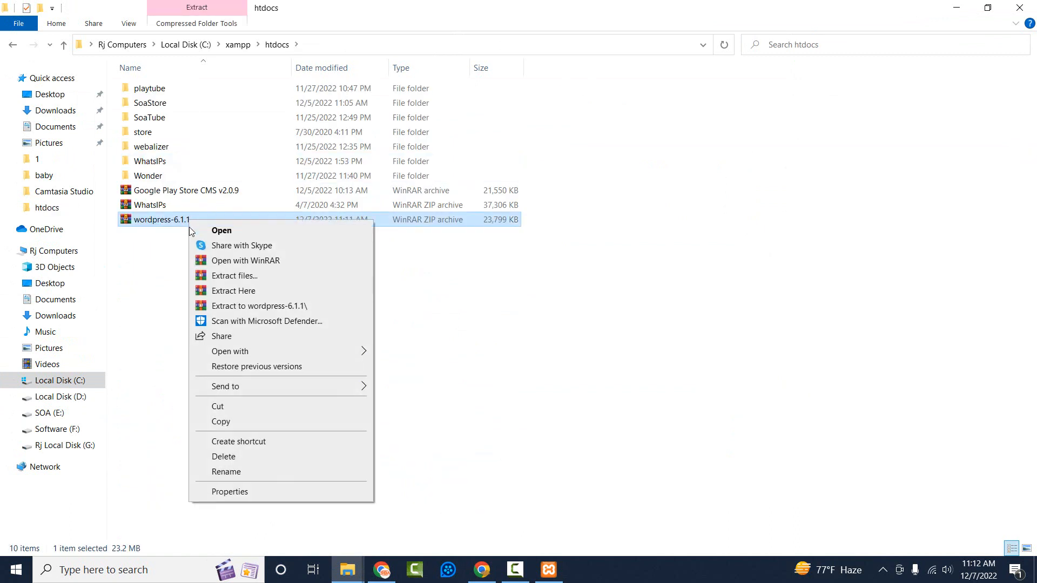
left_click(205, 276)
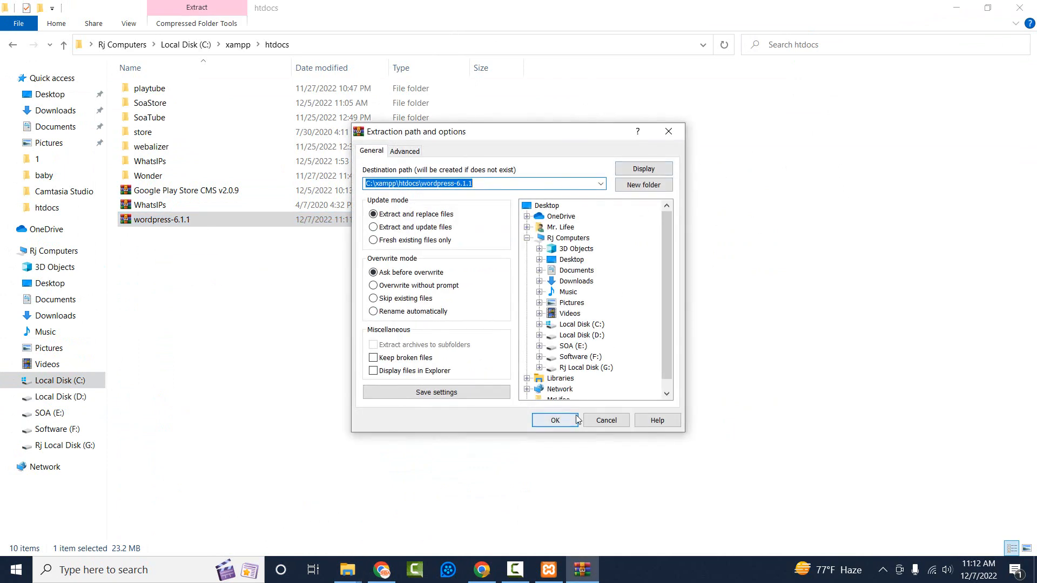
left_click(554, 420)
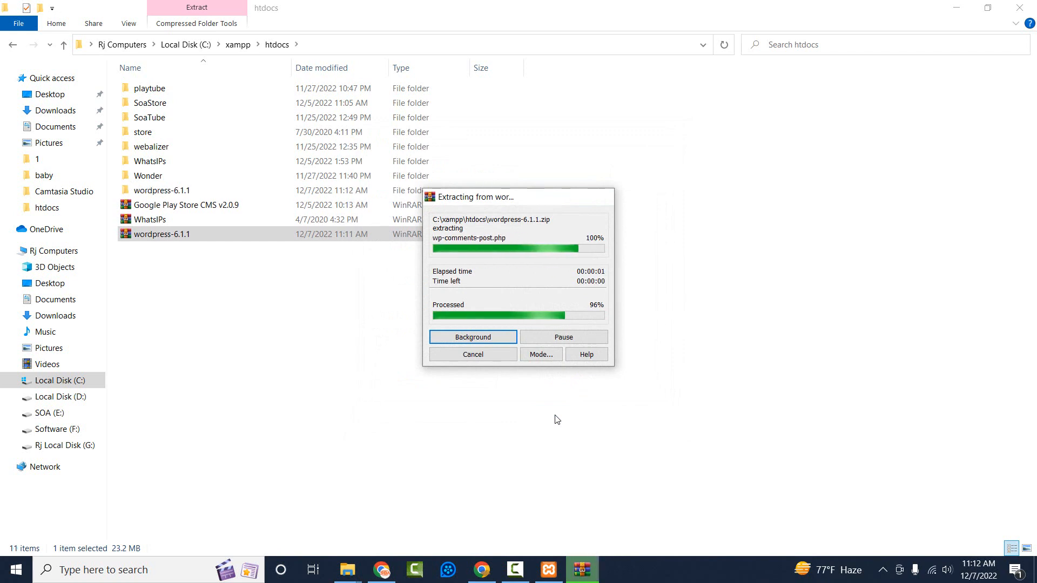
left_click(149, 191)
double_click(149, 191)
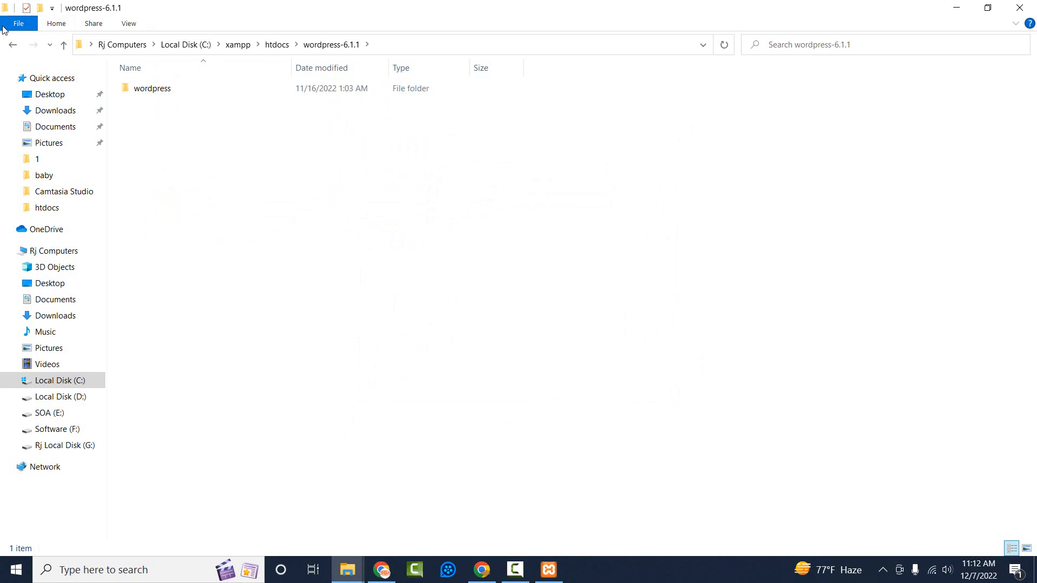
left_click(11, 44)
right_click(182, 235)
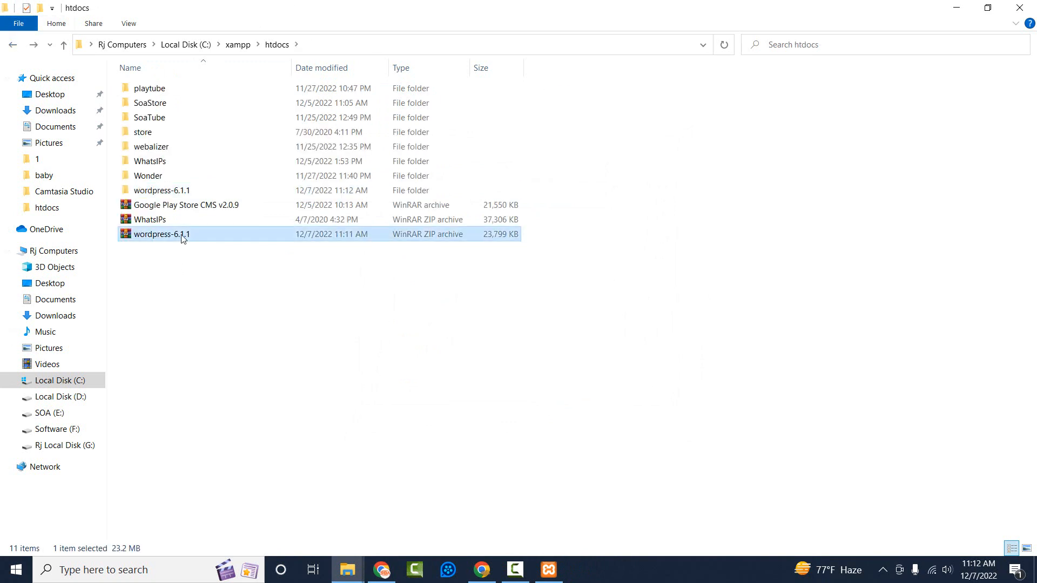
left_click(219, 471)
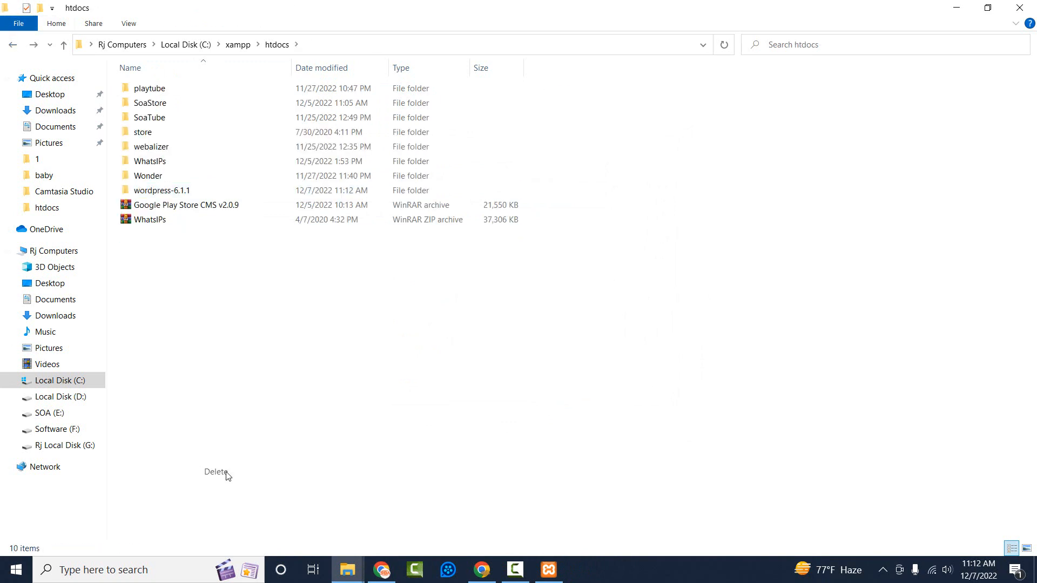
Move the inner wordpress folder out of wordpress-6.1.1 into htdocs and delete the emptied wordpress-6.1.1 folder.
double_click(173, 191)
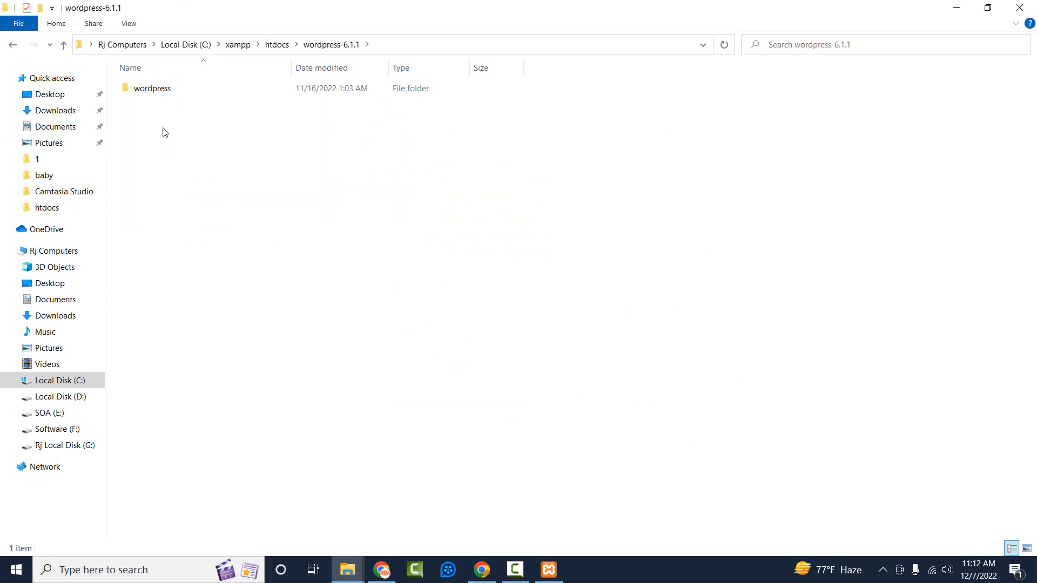
double_click(156, 91)
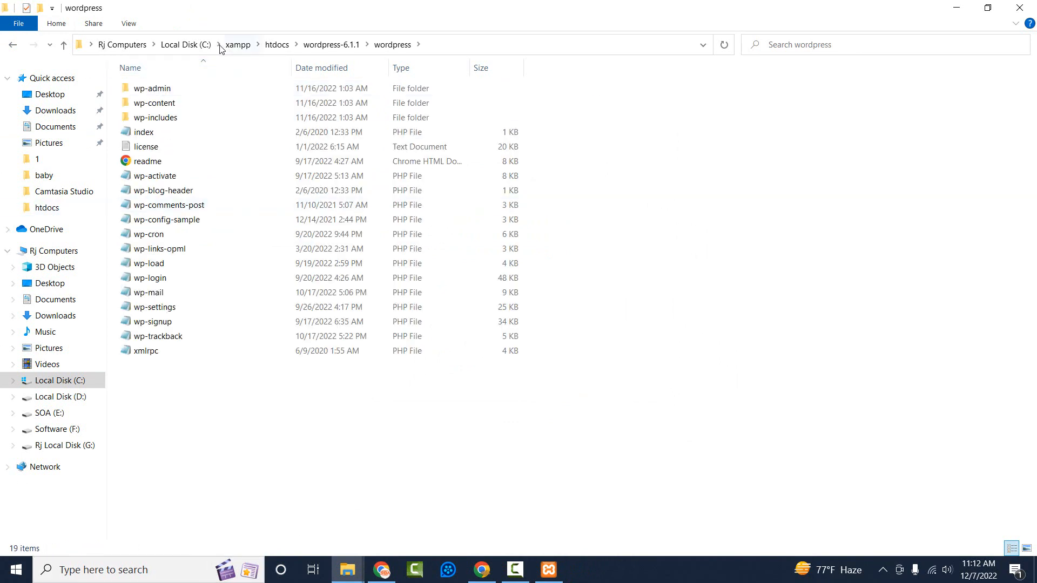
left_click(11, 46)
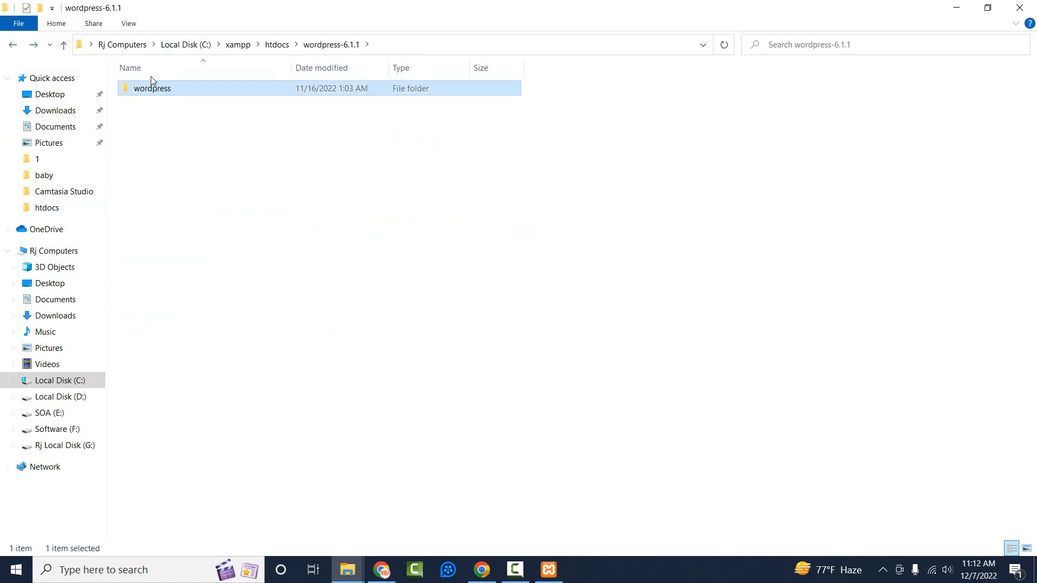
right_click(152, 95)
left_click(209, 313)
left_click(12, 45)
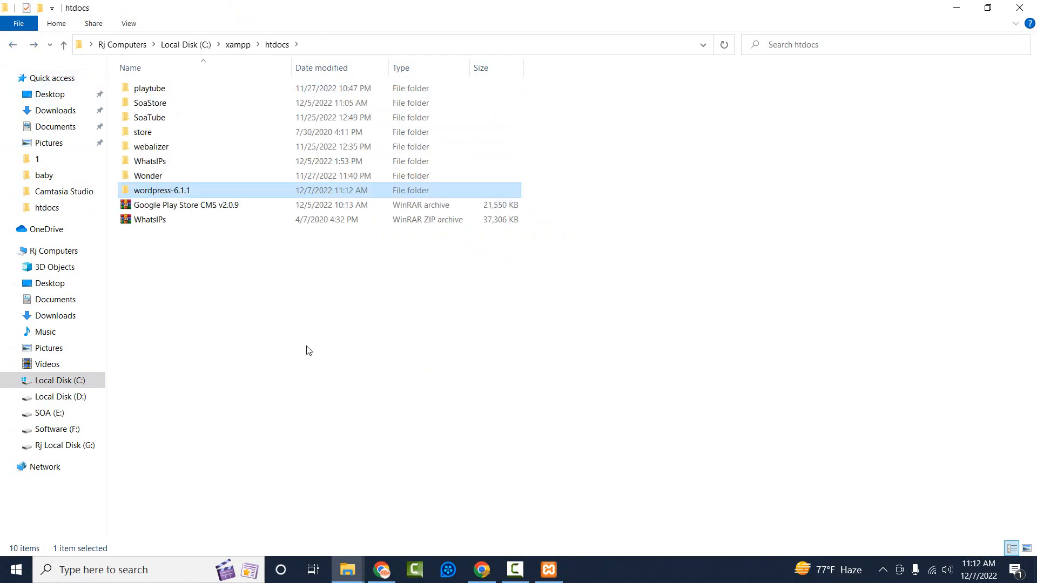
right_click(306, 320)
left_click(327, 421)
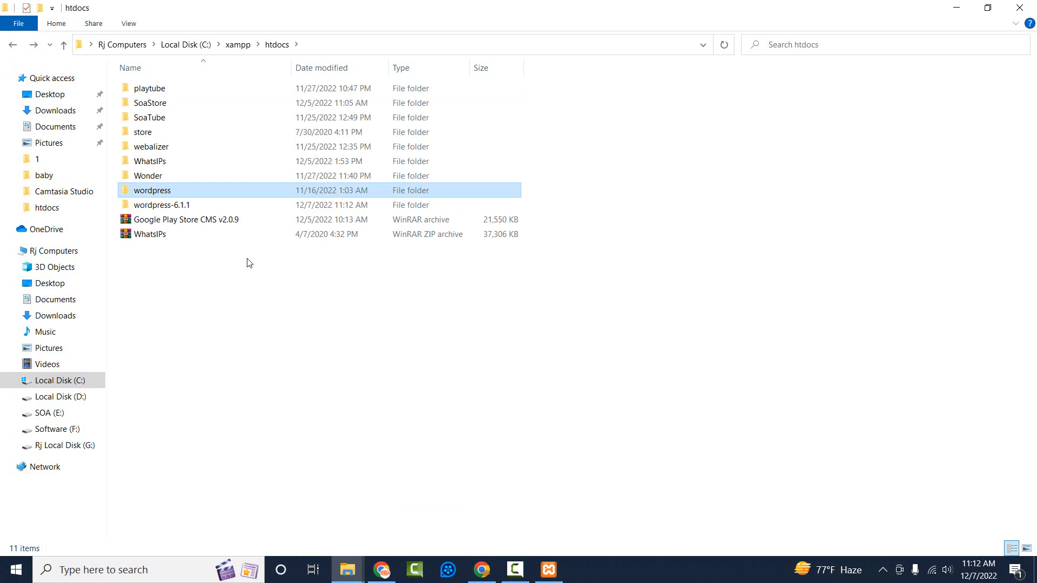
left_click(205, 210)
key("Delete")
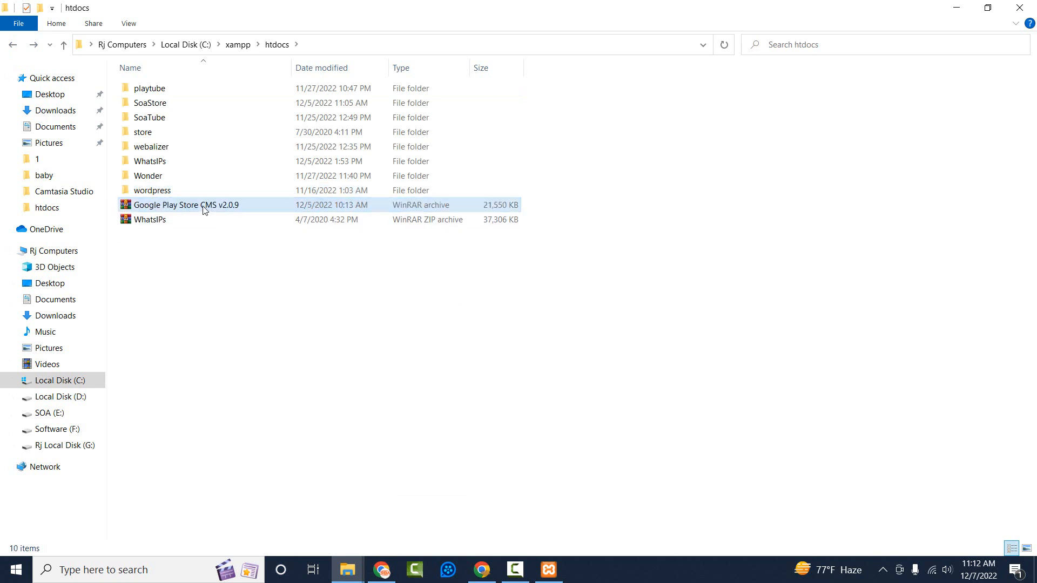
Copy the name of the wordpress folder in htdocs to the clipboard without renaming the folder.
left_click(154, 194)
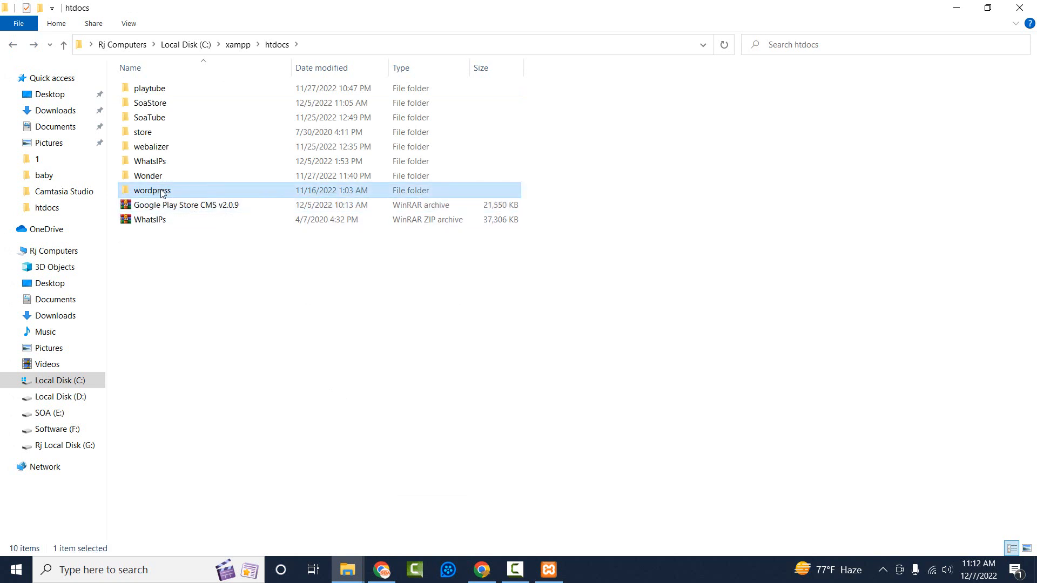
left_click(162, 193)
right_click(161, 192)
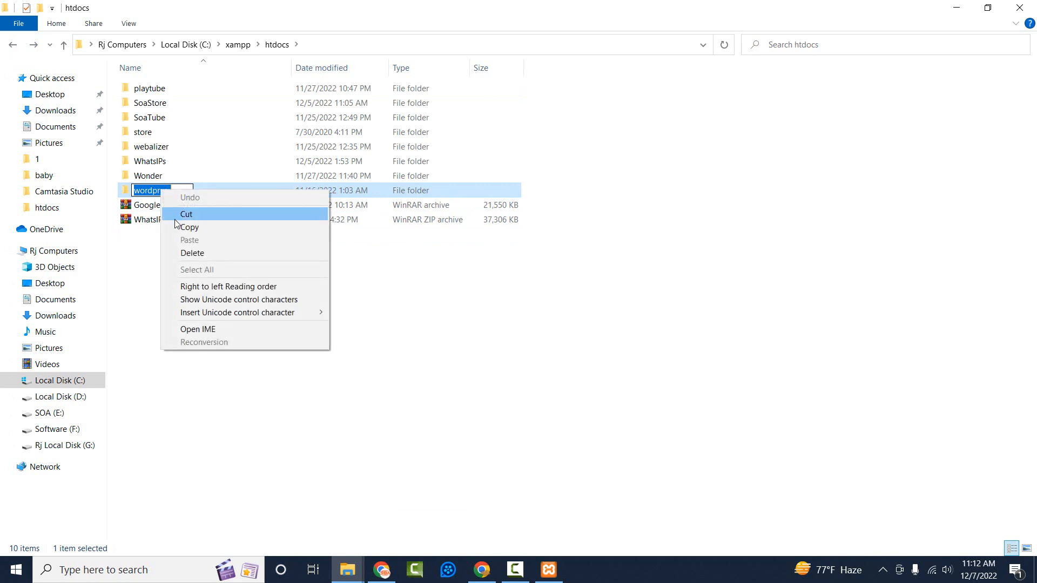
left_click(179, 227)
left_click(163, 189)
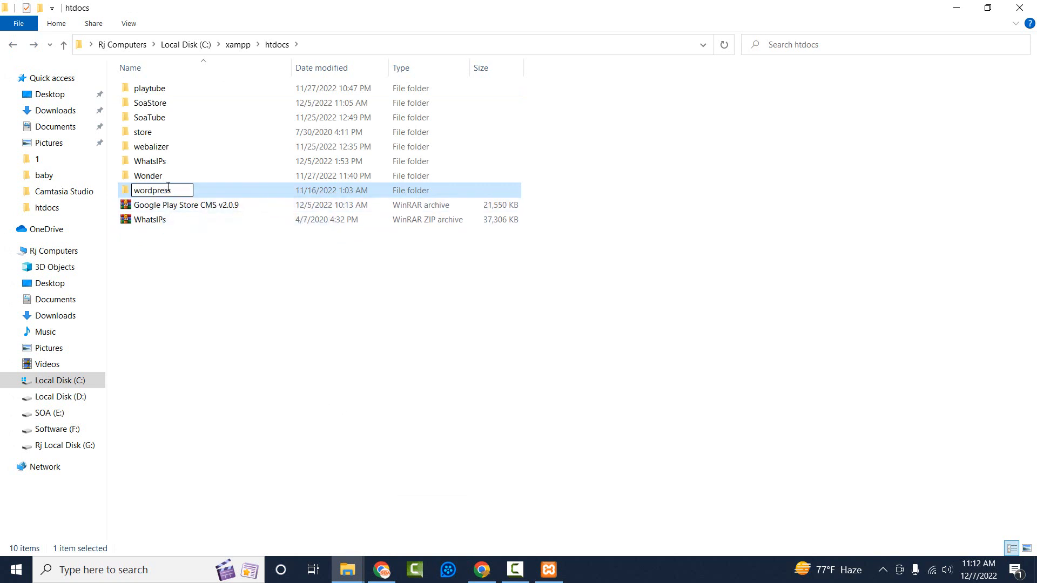
left_click_drag(173, 190, 150, 192)
left_click(265, 437)
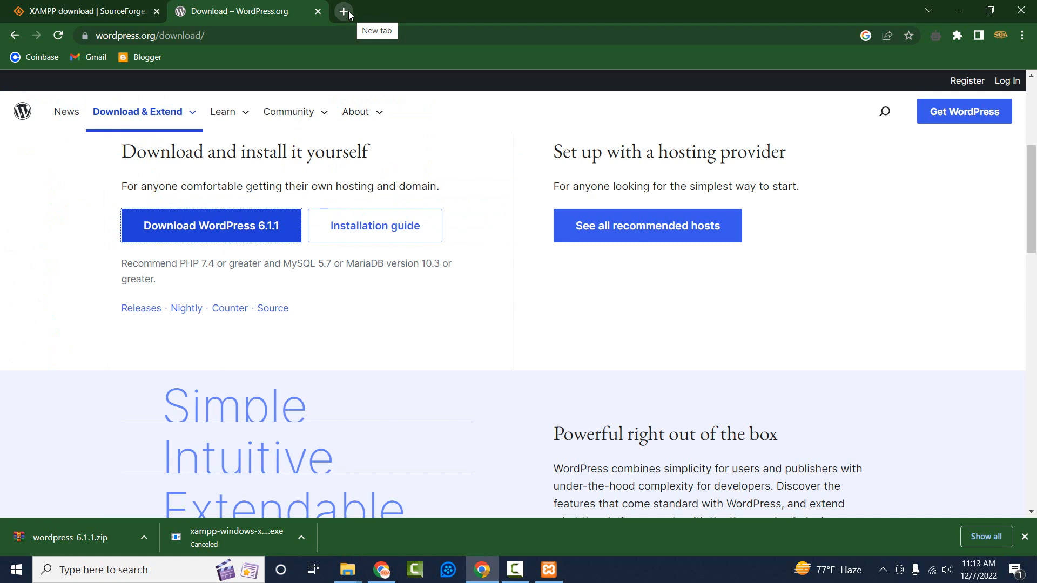
Switch to Chrome and open localhost/phpmyadmin in a new tab.
left_click(344, 11)
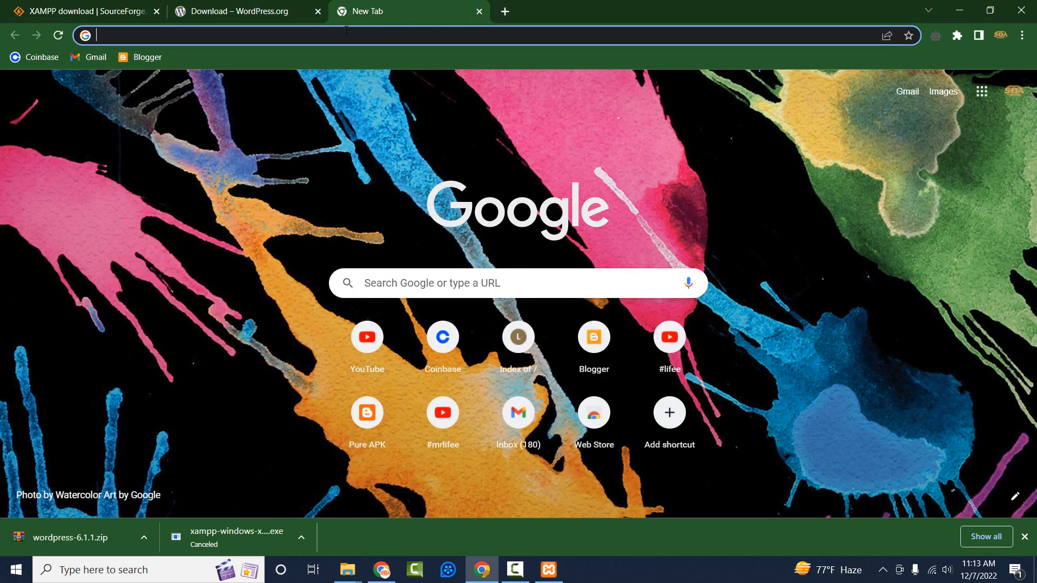
type("li")
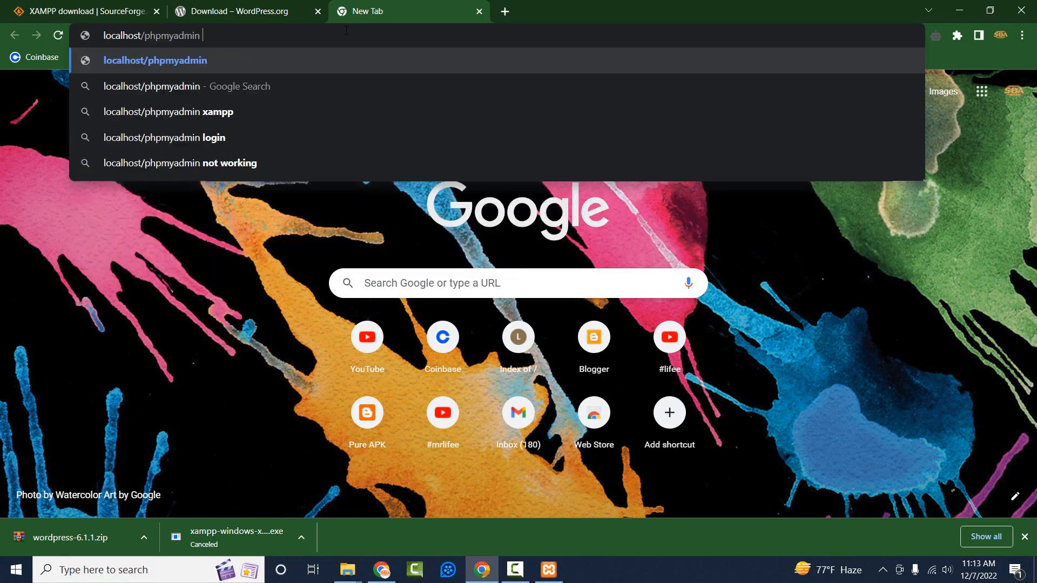
key("Return")
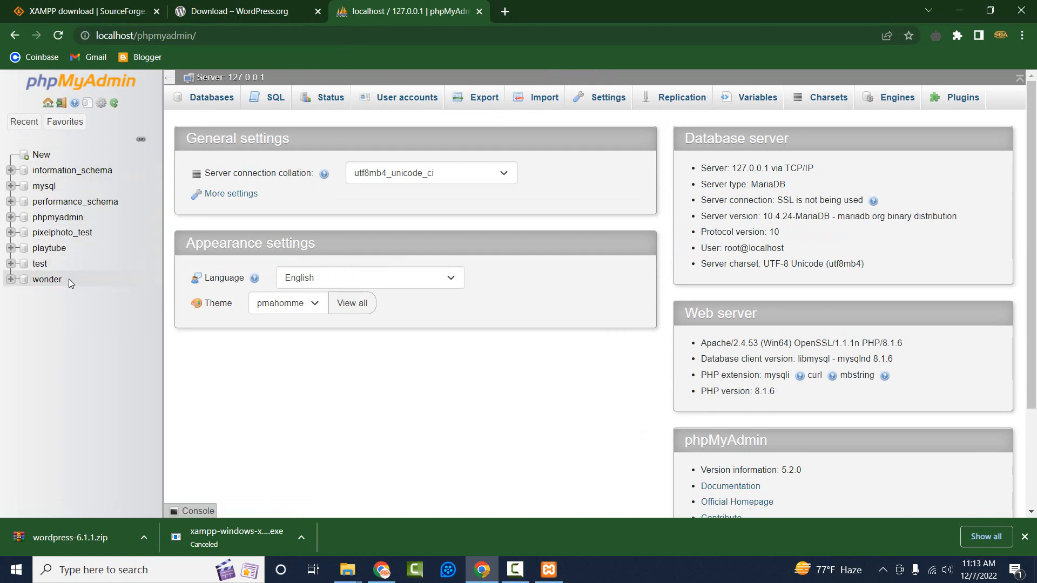
Create a new database named wordpress with the utf8mb4_general_ci collation in phpMyAdmin.
left_click(43, 157)
left_click(216, 210)
right_click(210, 216)
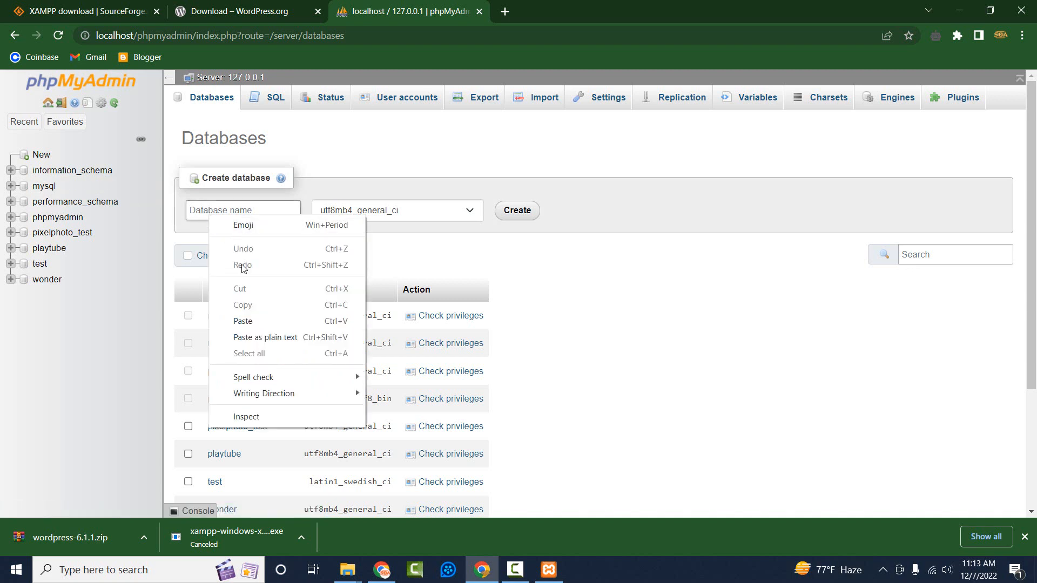
left_click(244, 320)
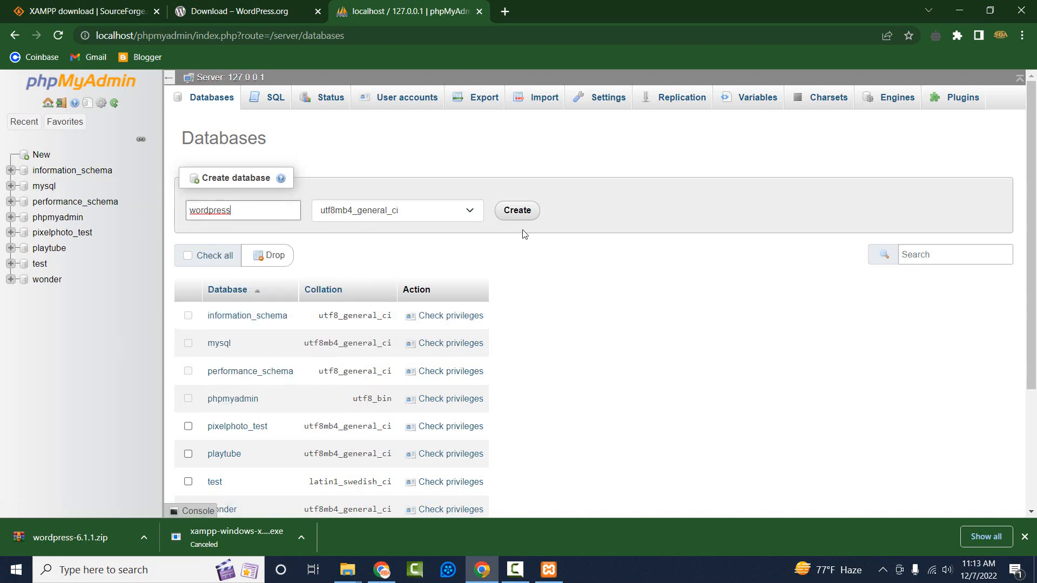
left_click(527, 211)
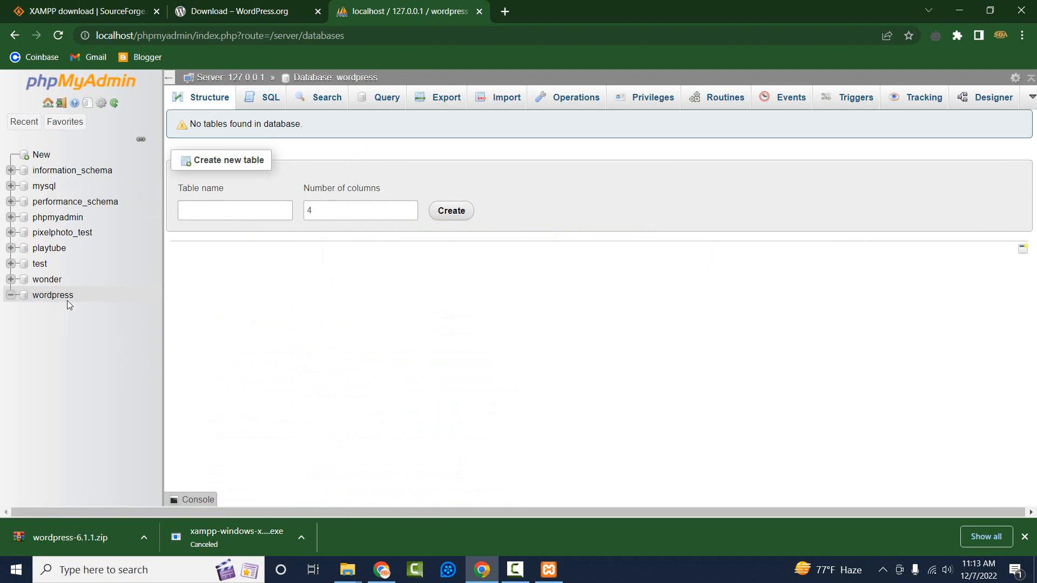
Open localhost in a new browser tab and enter the wordpress folder to start the WordPress setup.
left_click(506, 11)
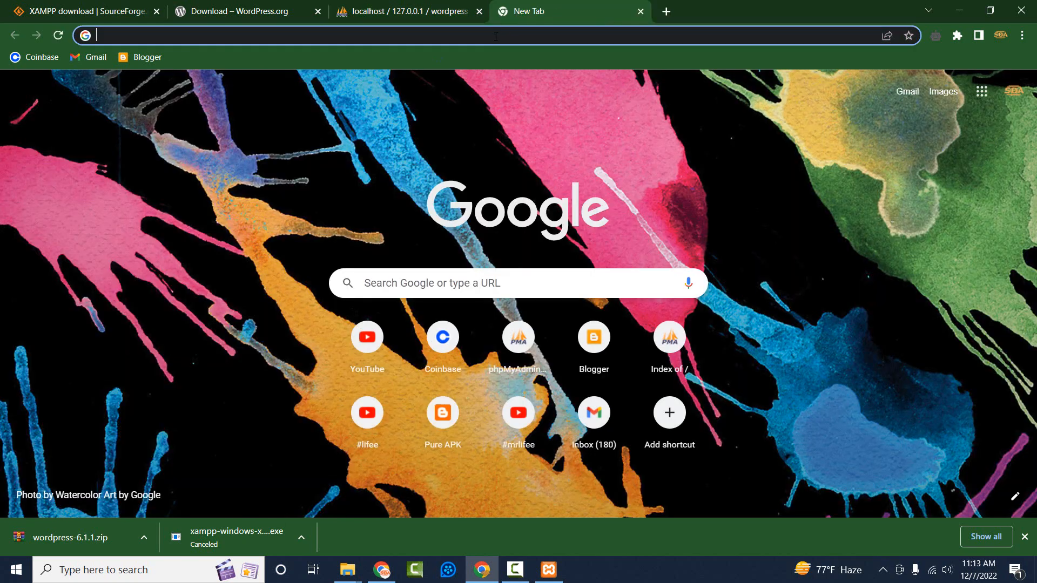
type("localhost")
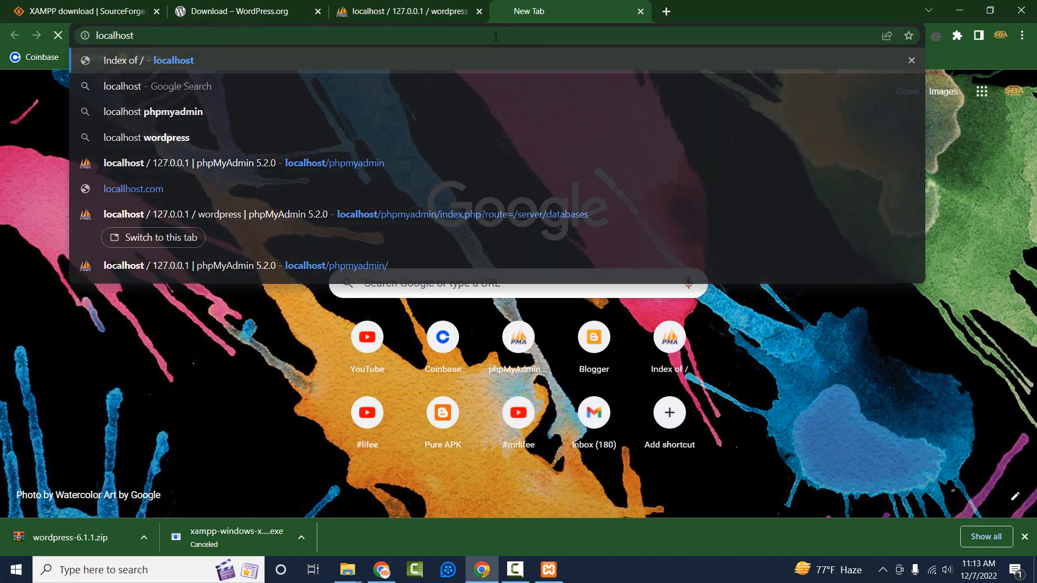
key("Return")
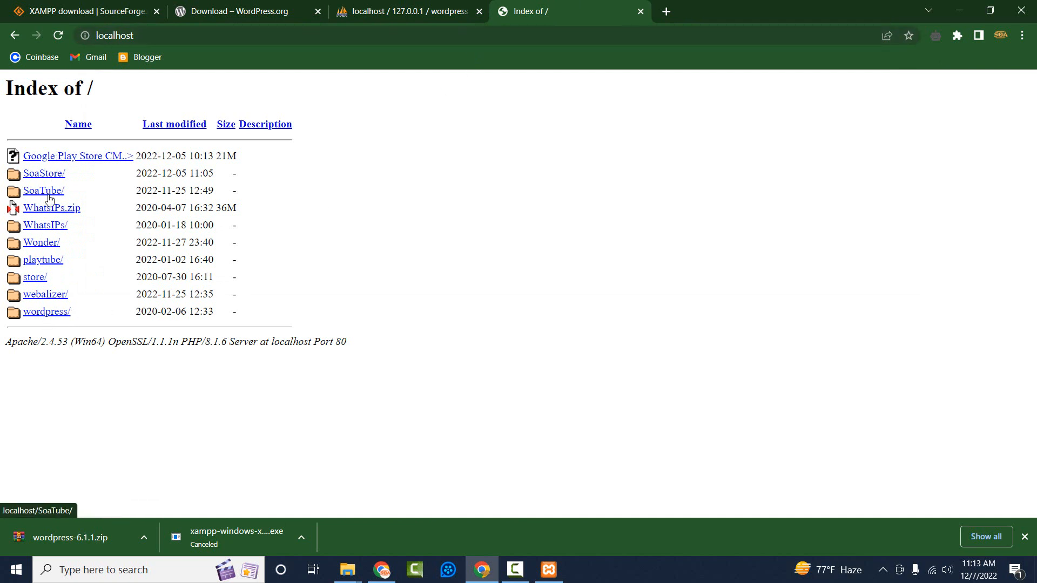
left_click(47, 313)
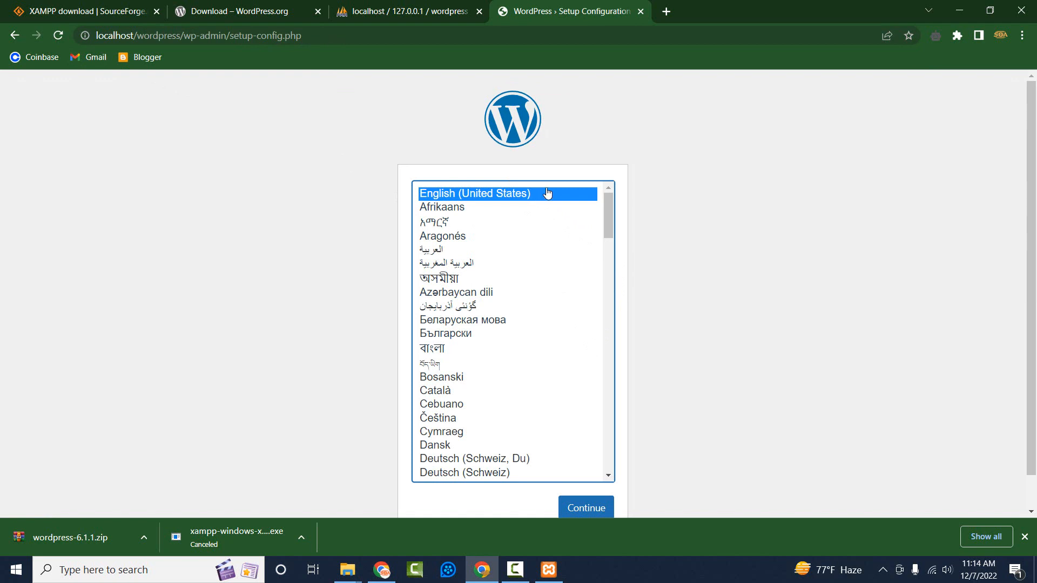
Close the downloads bar, continue the setup in English (United States), and proceed to the database connection form.
left_click(1024, 537)
left_click(576, 513)
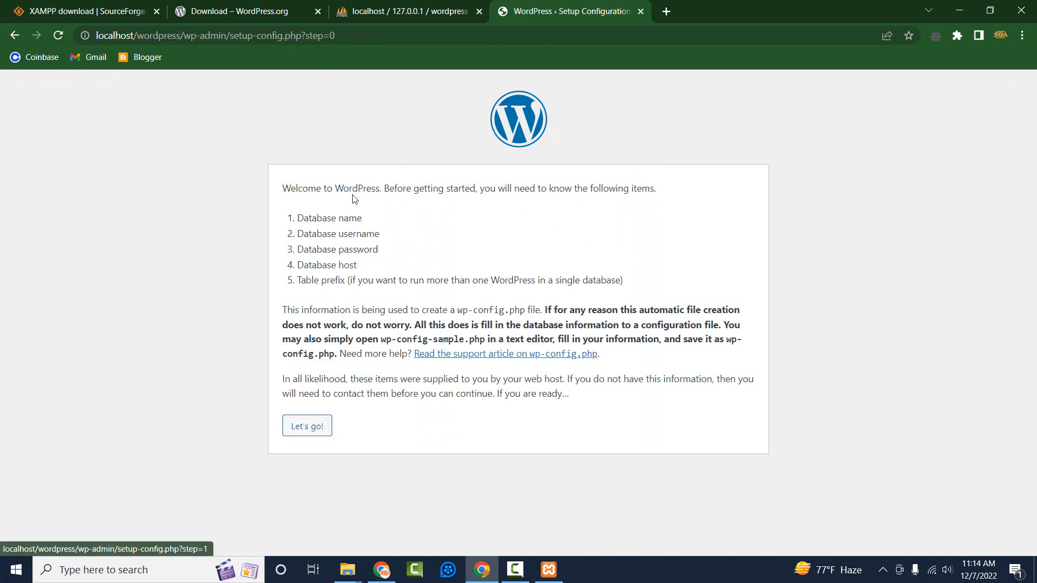
left_click(326, 426)
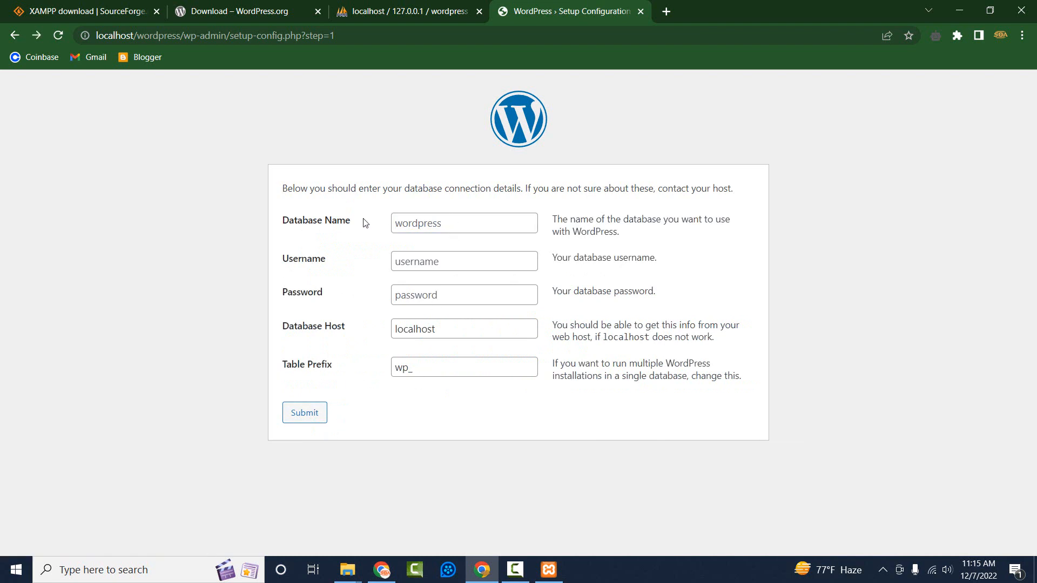
Enter the copied name wordpress as the Database Name in the WordPress setup form.
left_click(430, 230)
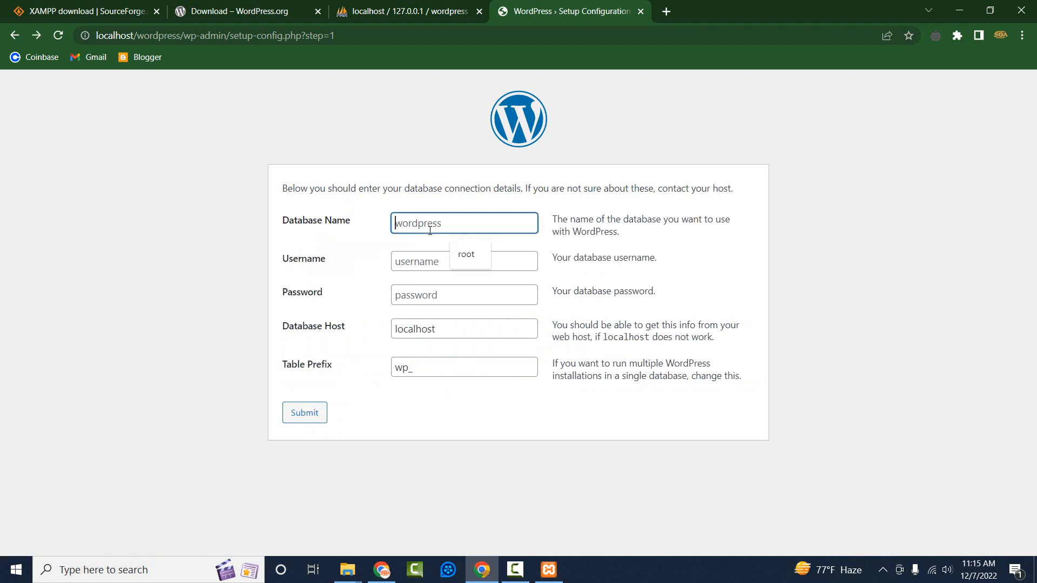
right_click(430, 221)
left_click(452, 325)
left_click(455, 243)
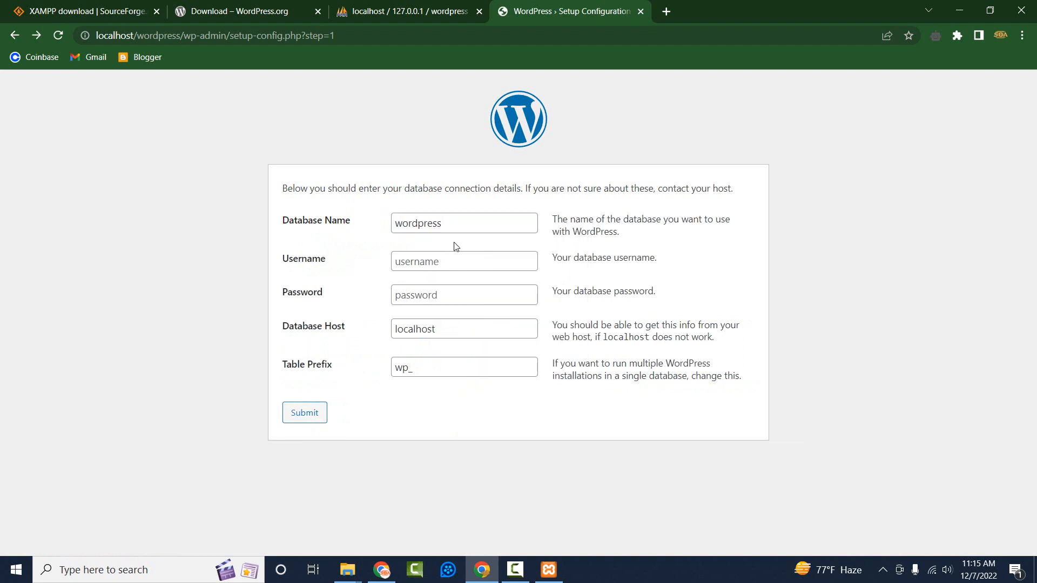
Submit the database connection details with username root and an empty password, and start running the WordPress installation.
left_click(400, 2)
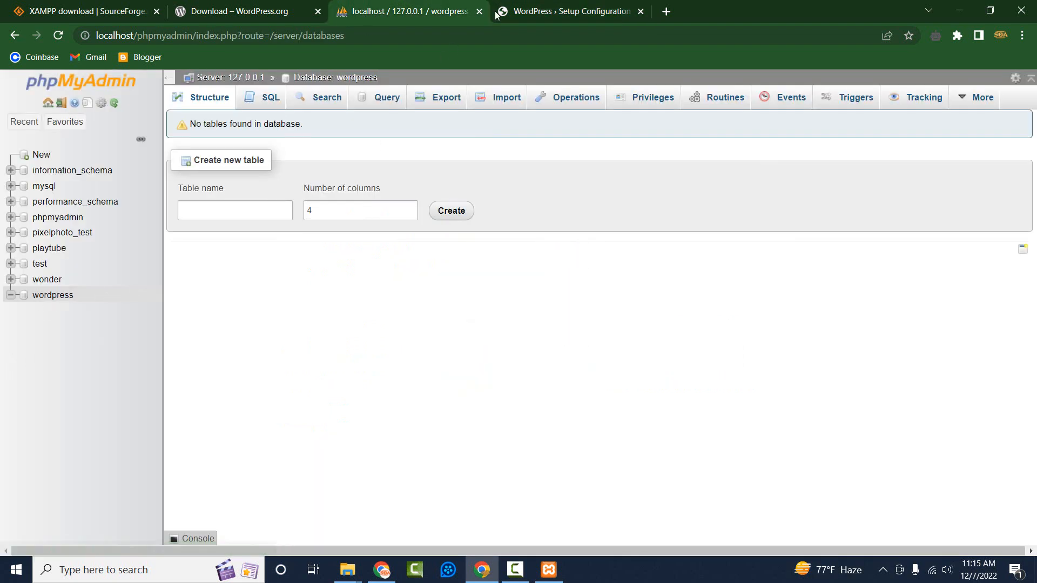
left_click(567, 11)
left_click(429, 257)
type("r")
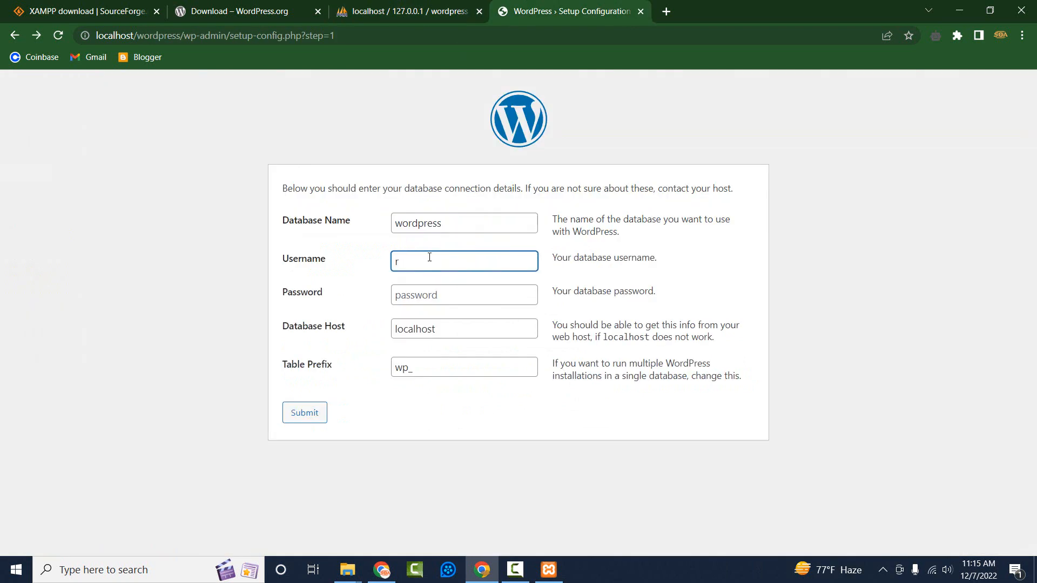
type("oot")
left_click(460, 289)
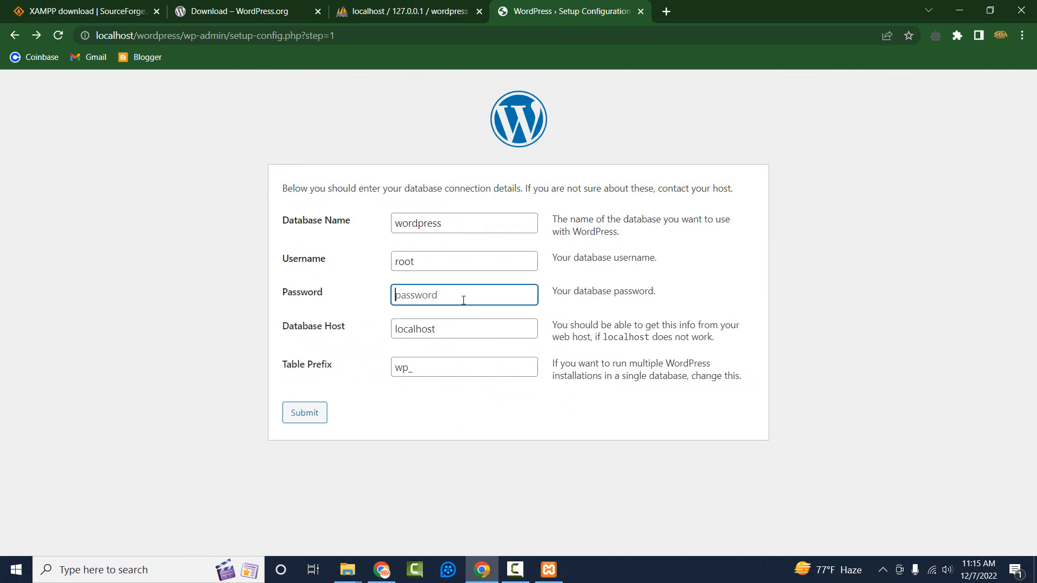
left_click(627, 306)
left_click(304, 416)
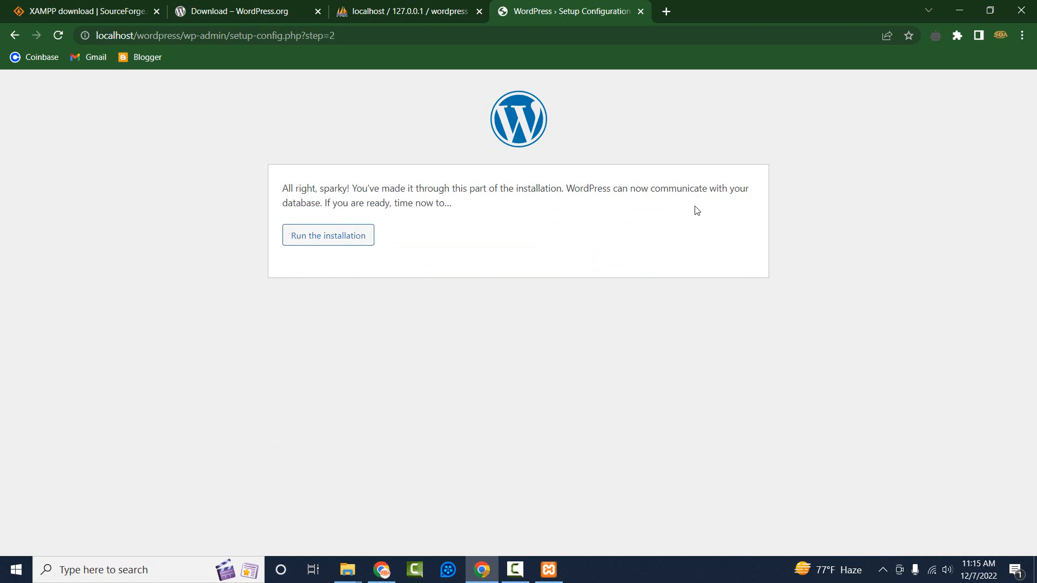
left_click(339, 238)
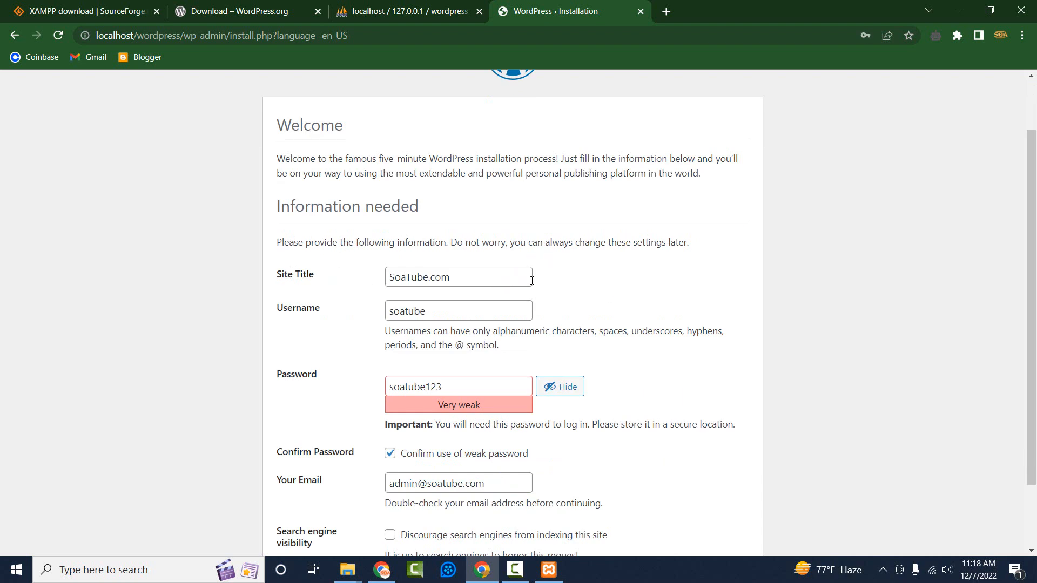
Install WordPress with site title SoaTube.com, username soatube, the account password with weak use confirmed, and the admin e-mail, without saving the password in the browser.
scroll(554, 281, "down", 1)
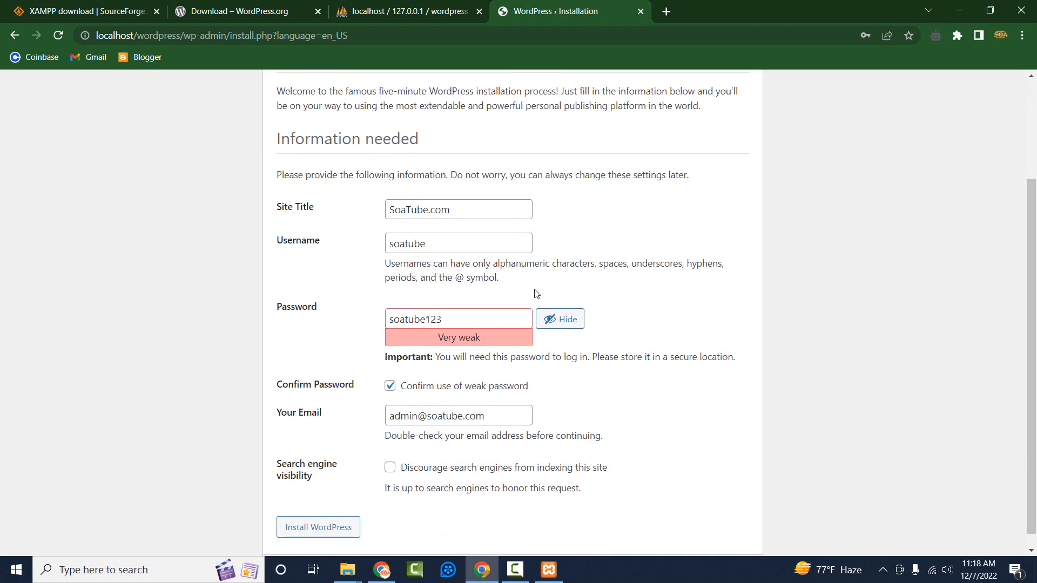
scroll(587, 281, "down", 1)
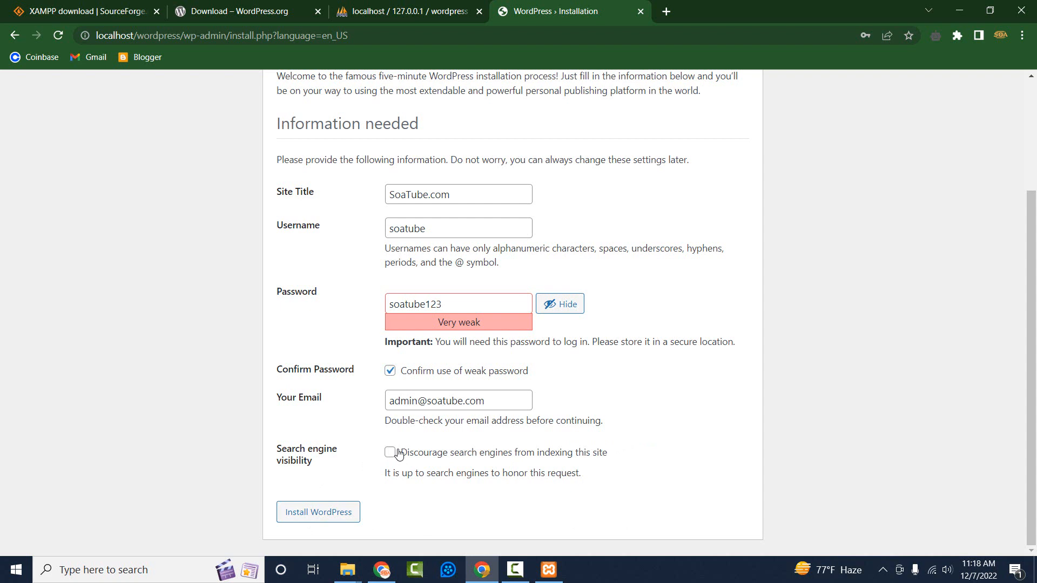
left_click(348, 516)
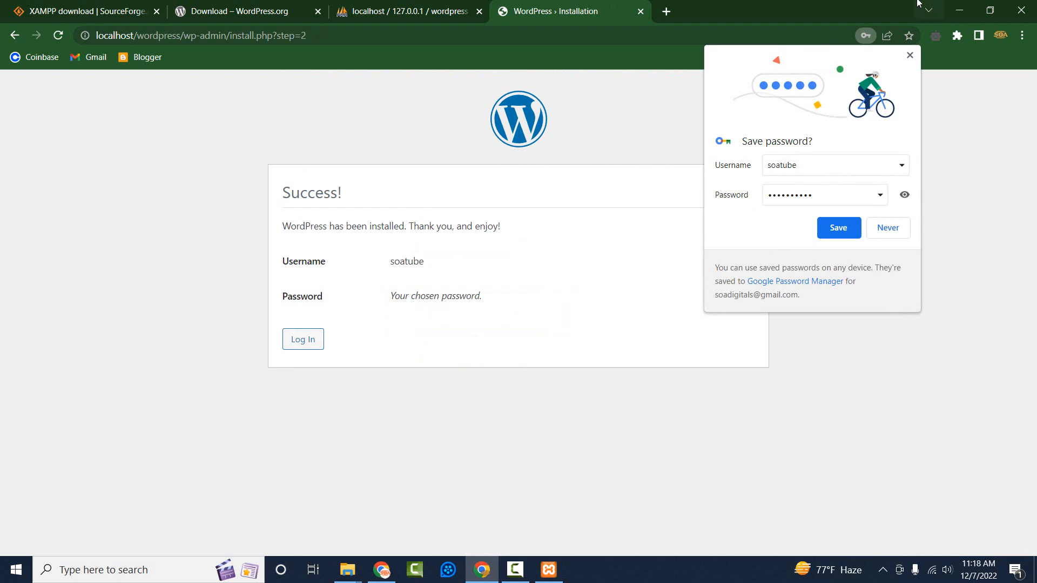
left_click(905, 57)
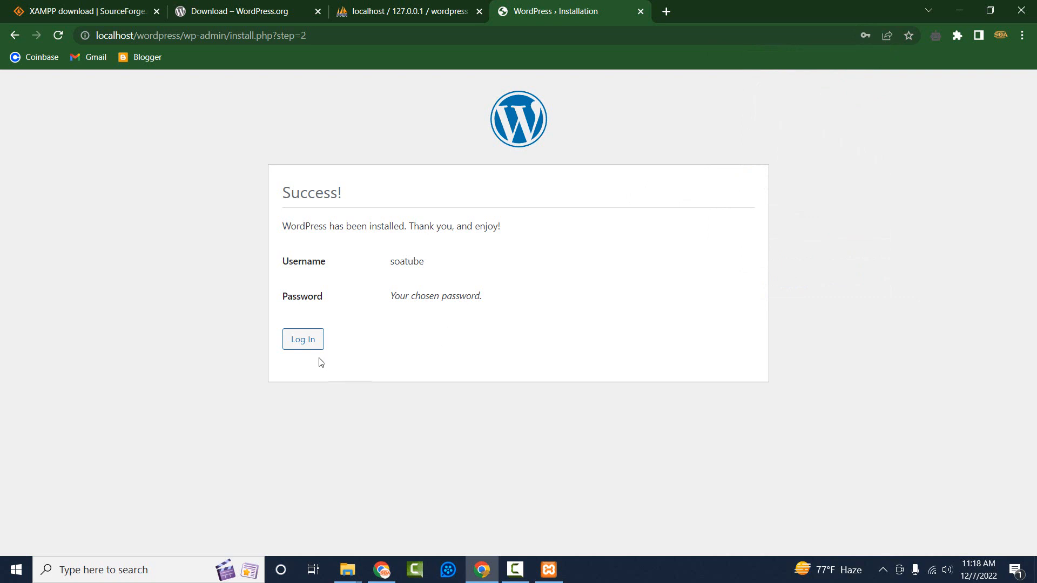
Log in to the new site as soatube with the account password, and dismiss the browser's offer to save it.
left_click(295, 346)
left_click(479, 246)
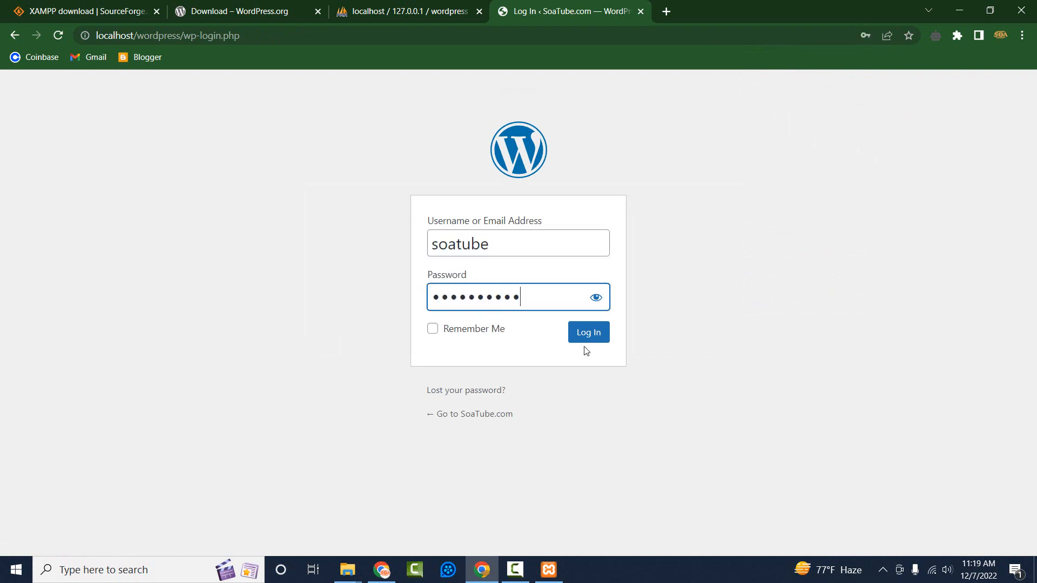
left_click(588, 333)
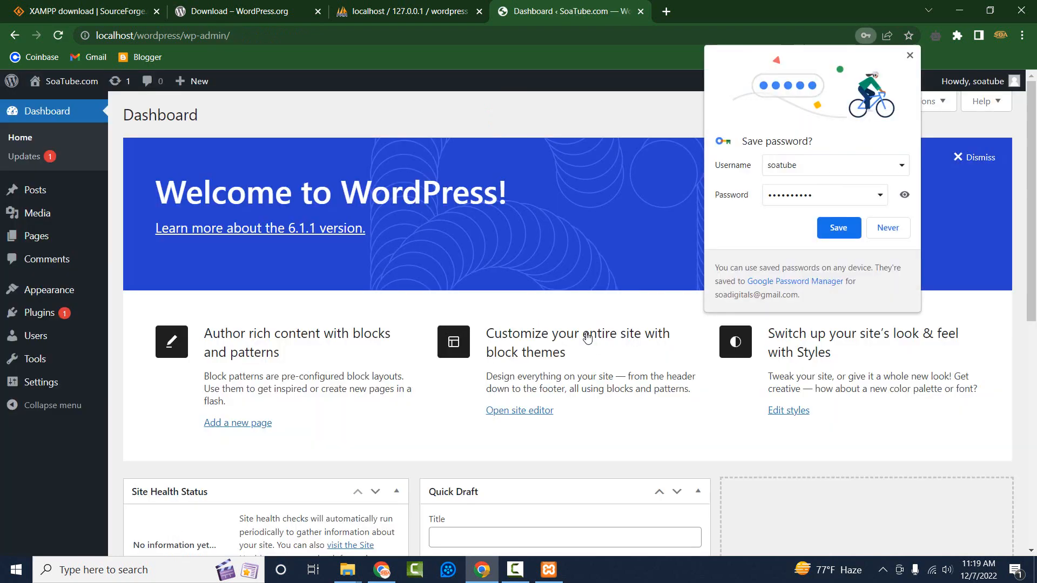
left_click(909, 56)
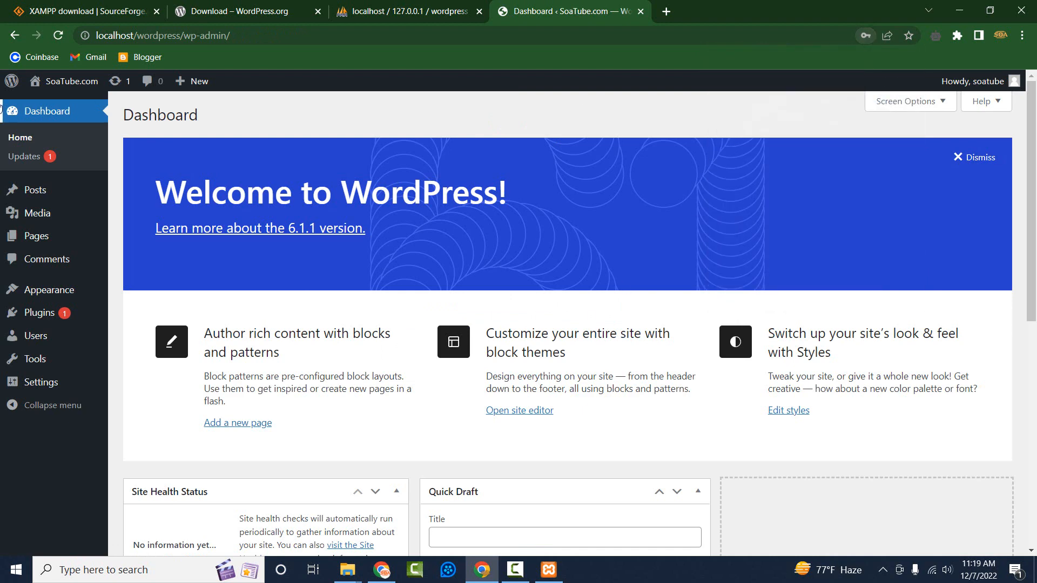